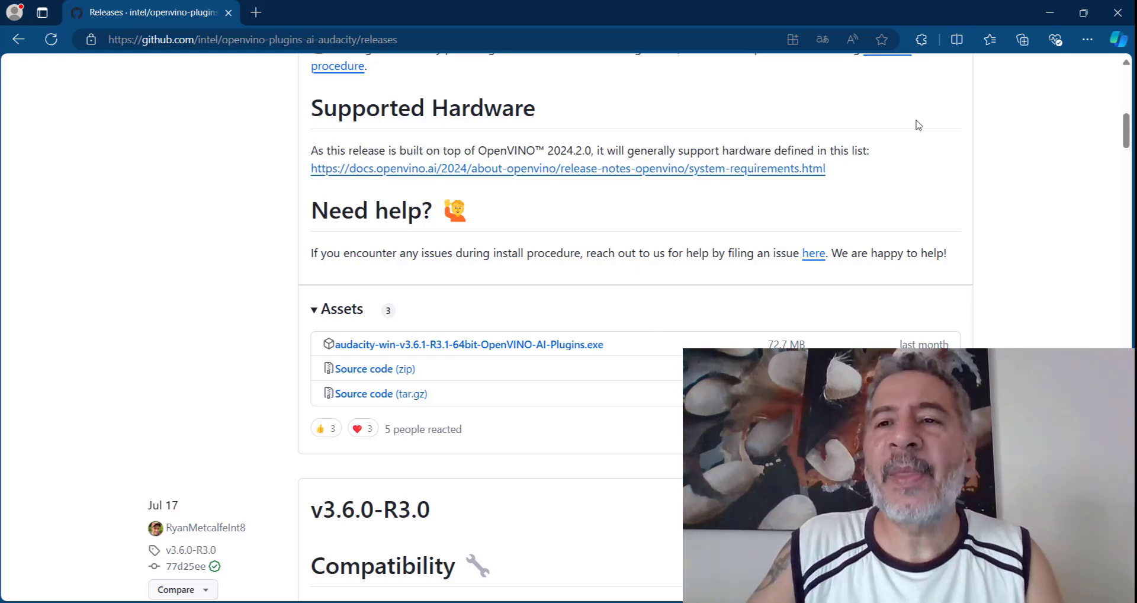
Switch from the browser to Audacity and import the MP3 "Barış Manço - Dönence2" from the İndirilenler folder.
{"action": "left_click", "coordinate": [1052, 15]}
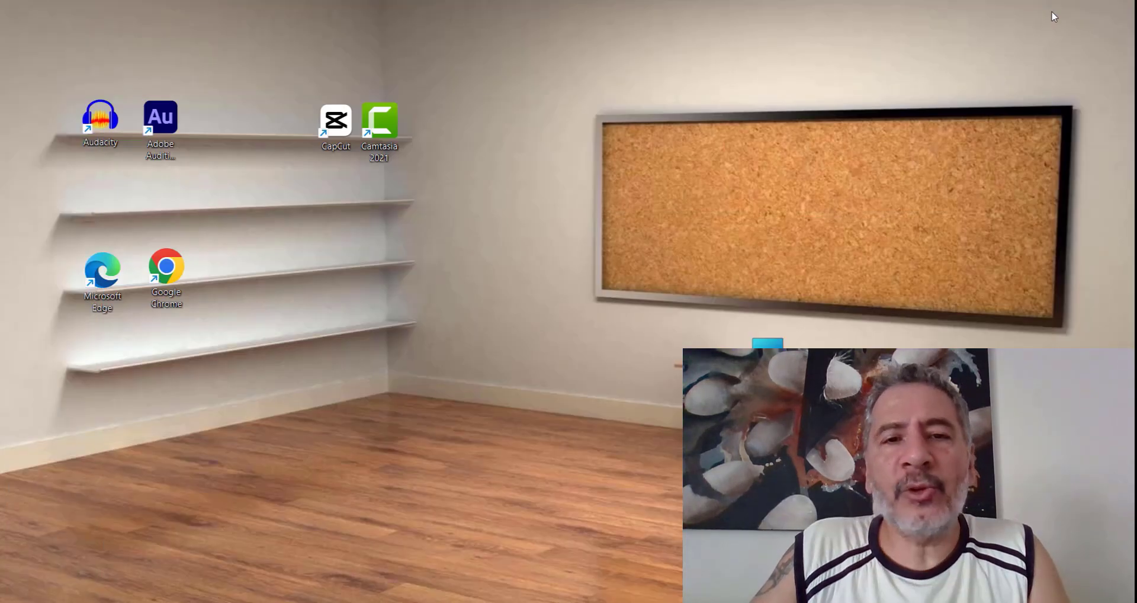
{"action": "double_click", "coordinate": [101, 122]}
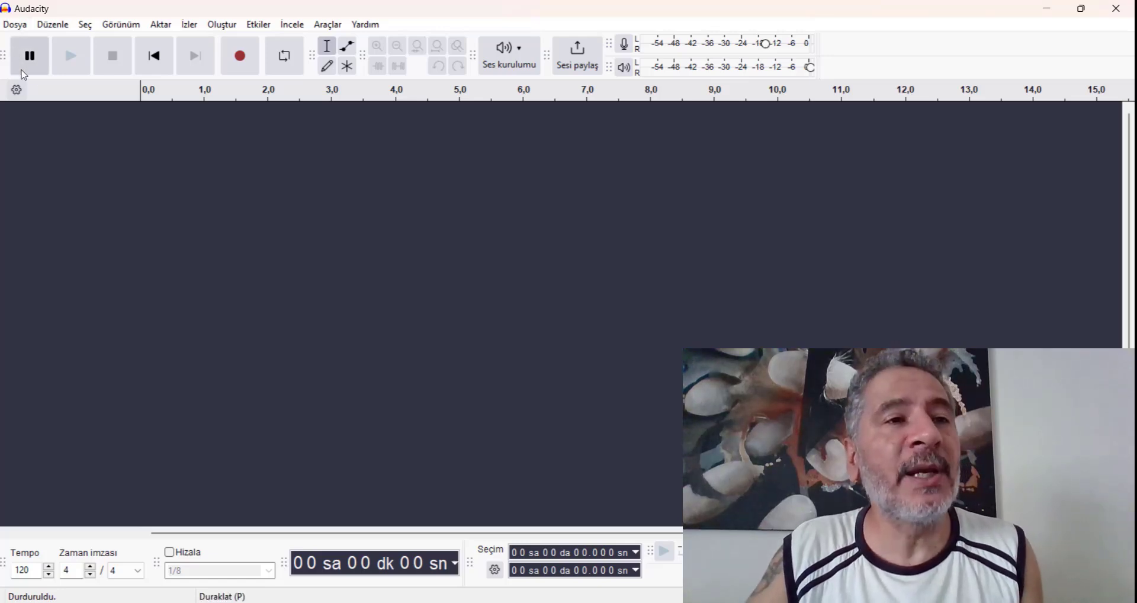
{"action": "left_click", "coordinate": [15, 25]}
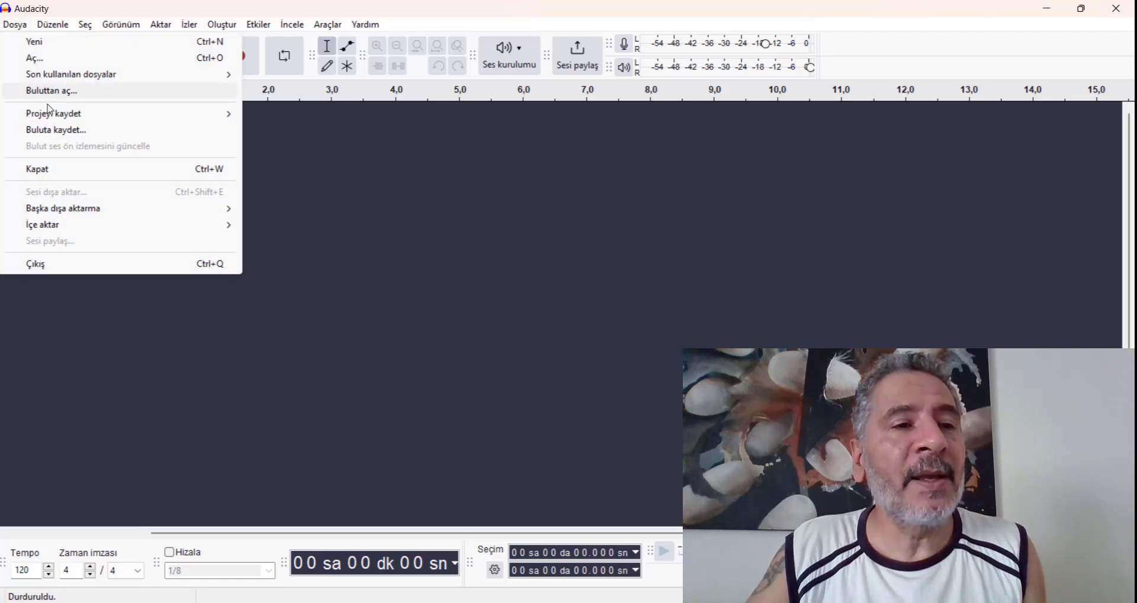
{"action": "left_click", "coordinate": [278, 225]}
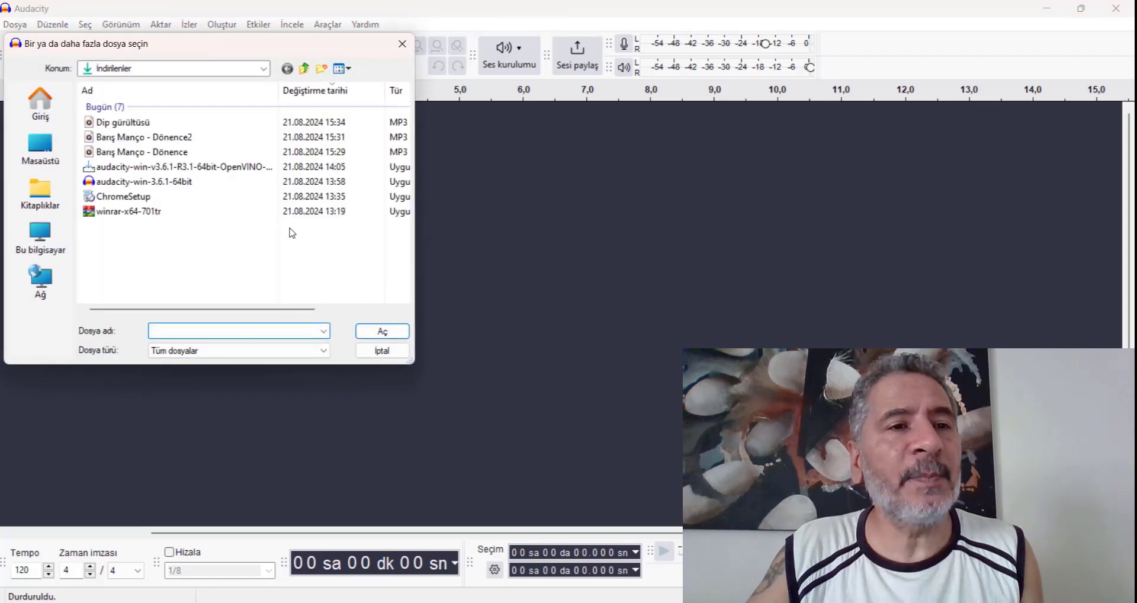
{"action": "left_click", "coordinate": [166, 138]}
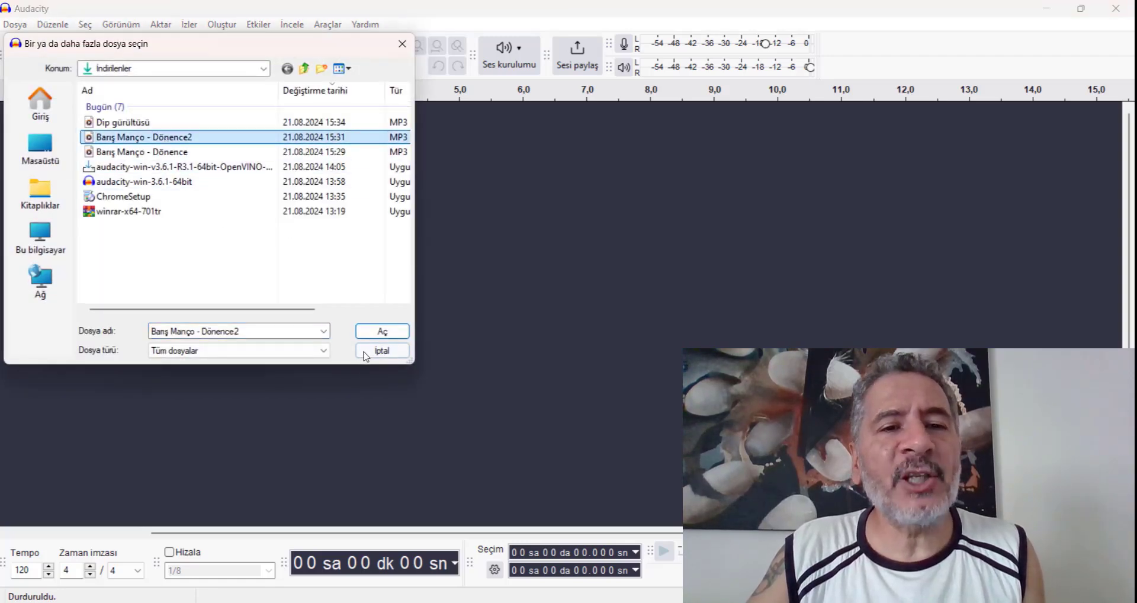
{"action": "left_click", "coordinate": [377, 332]}
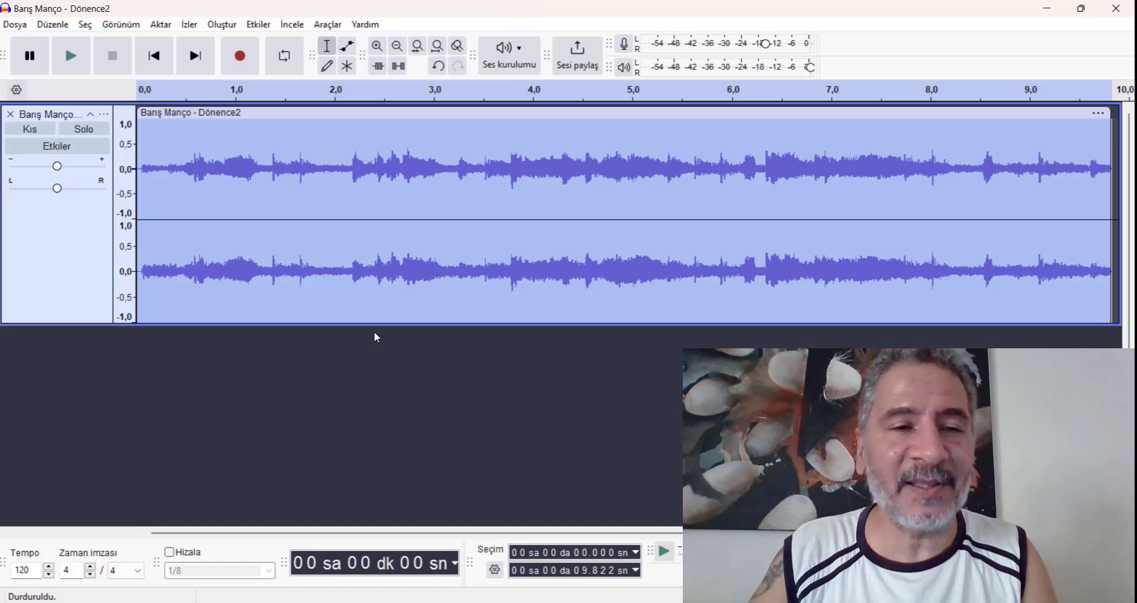
Listen to the imported song and stop playback.
{"action": "key", "text": "space"}
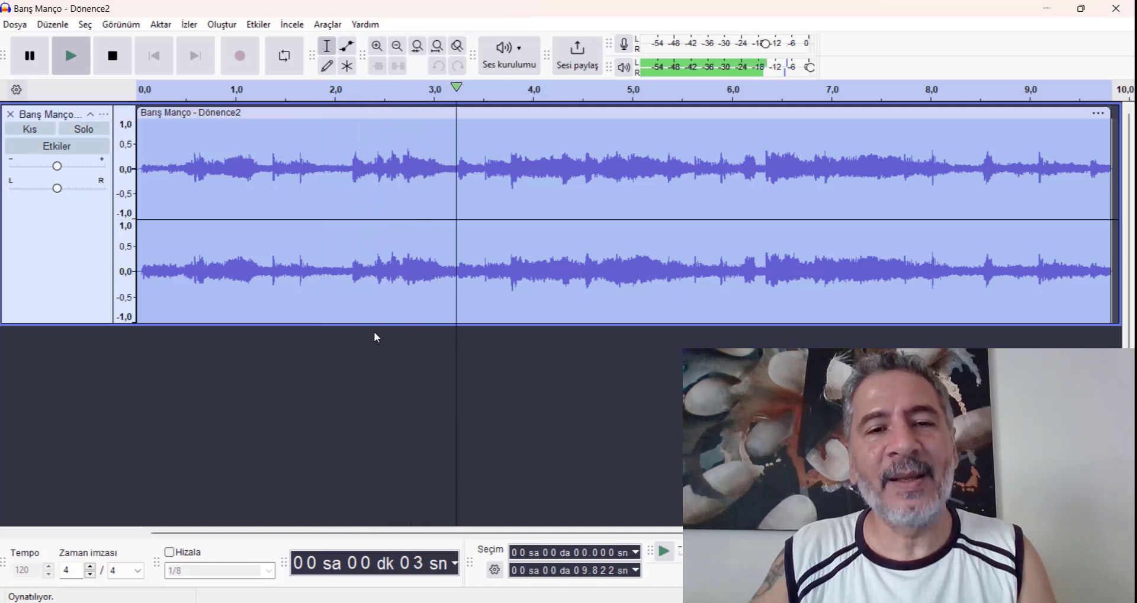
{"action": "key", "text": "space"}
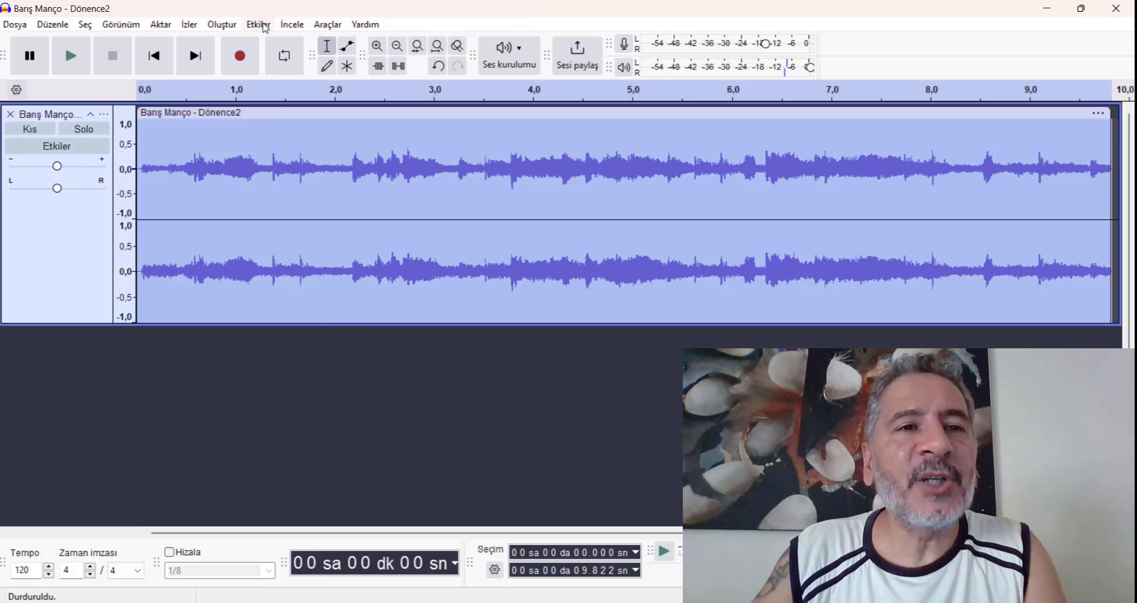
Apply OpenVINO Music Separation to the song in "(2 Stem) Instrumental, Vocals" mode.
{"action": "left_click", "coordinate": [259, 25]}
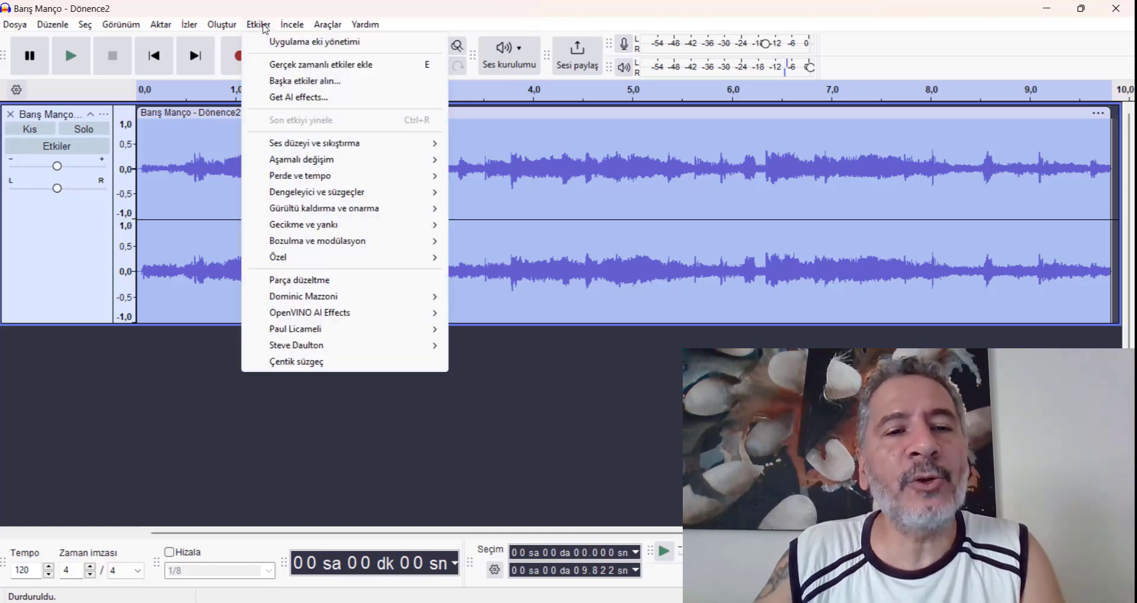
{"action": "mouse_move", "coordinate": [353, 317]}
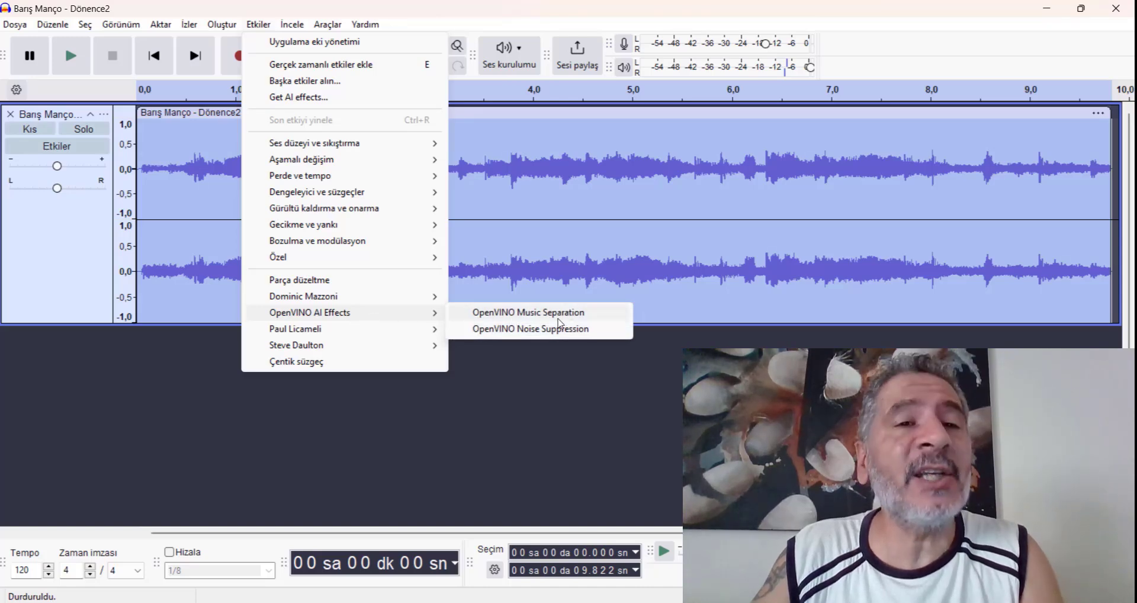
{"action": "left_click", "coordinate": [559, 320]}
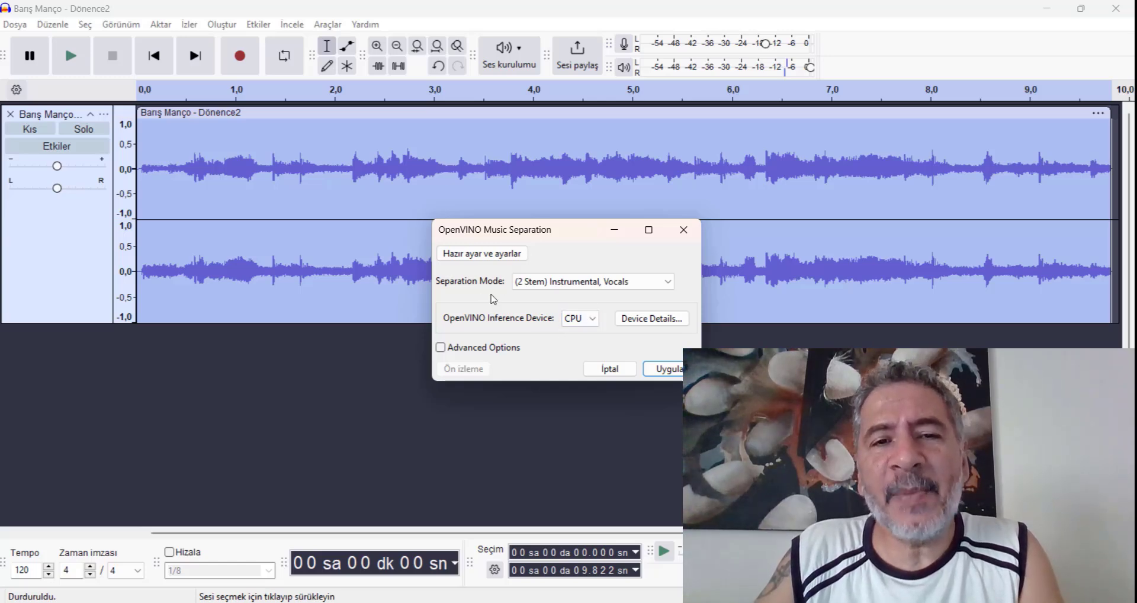
{"action": "left_click", "coordinate": [628, 287]}
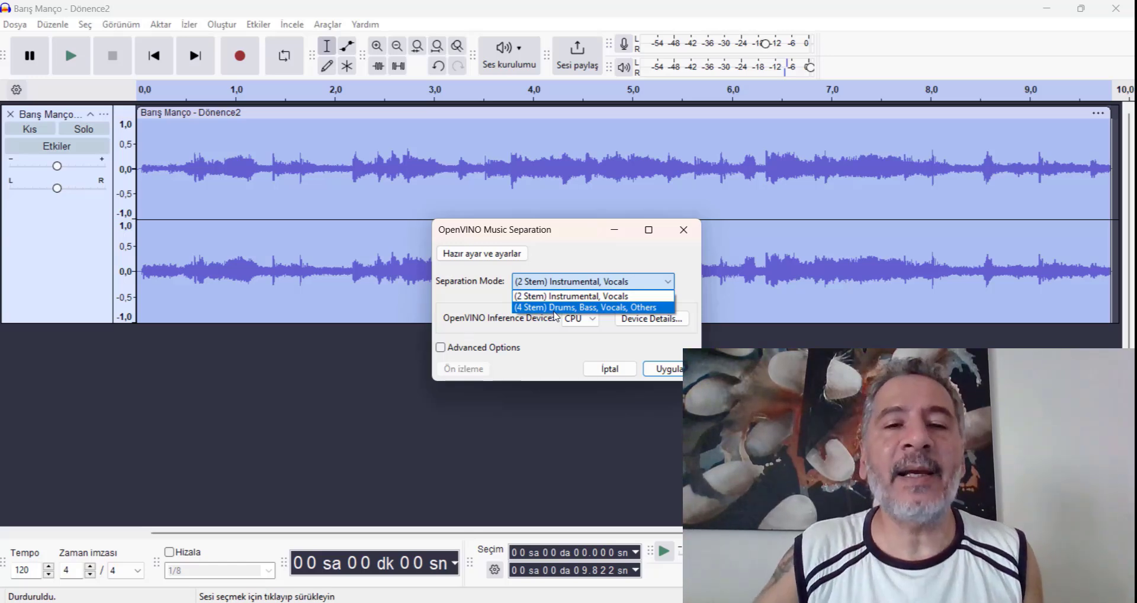
{"action": "left_click", "coordinate": [568, 297]}
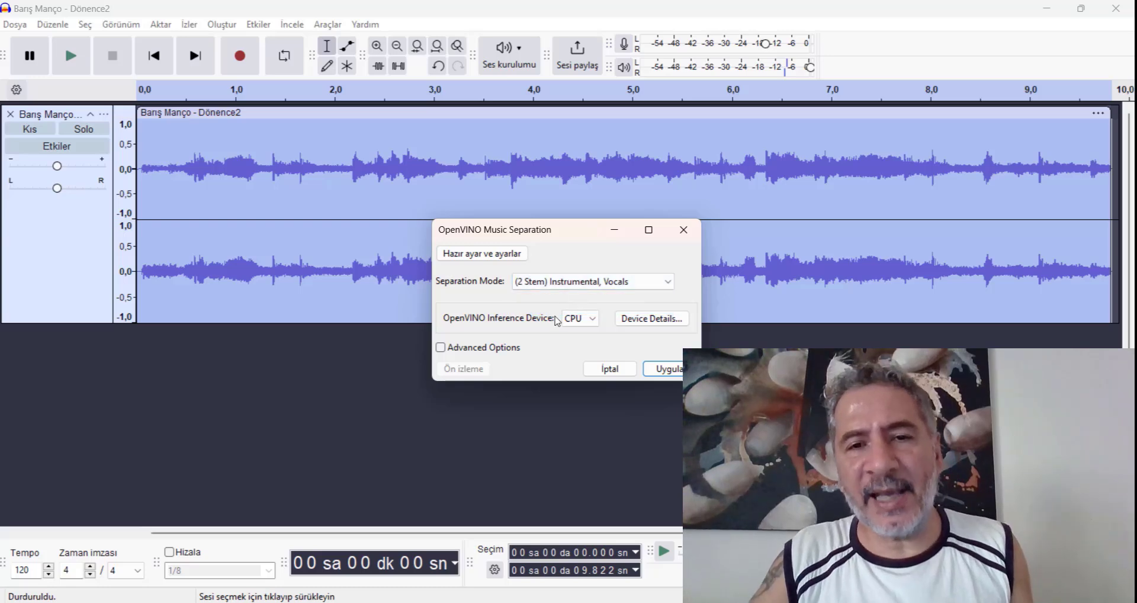
{"action": "left_click", "coordinate": [671, 372]}
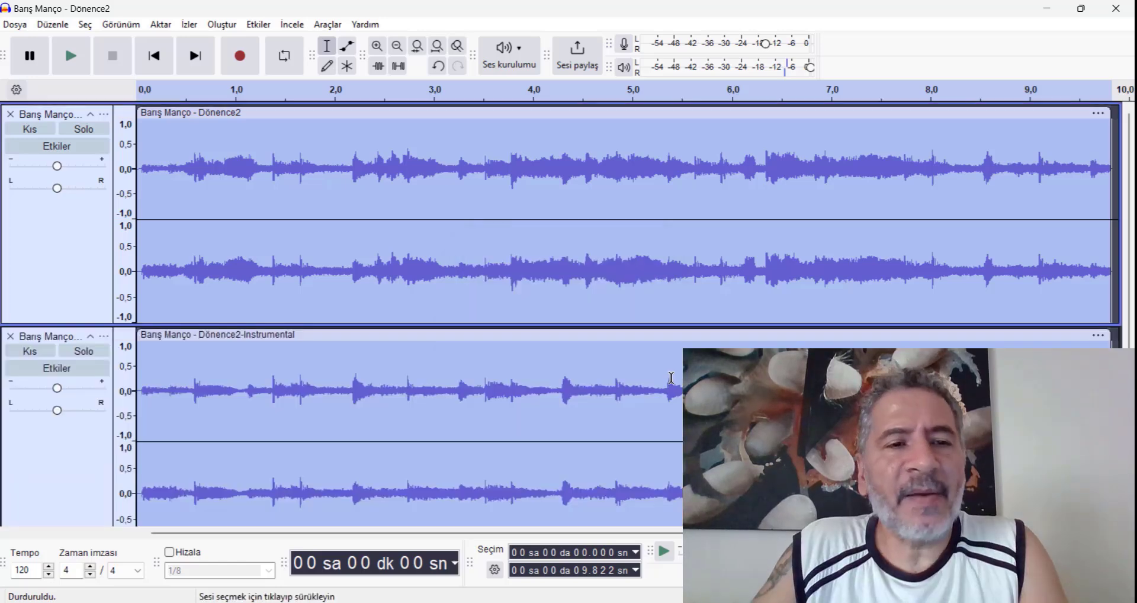
Look over the separated stems, then solo the Instrumental track and play it.
{"action": "scroll", "coordinate": [228, 261], "scroll_direction": "down", "scroll_amount": 2}
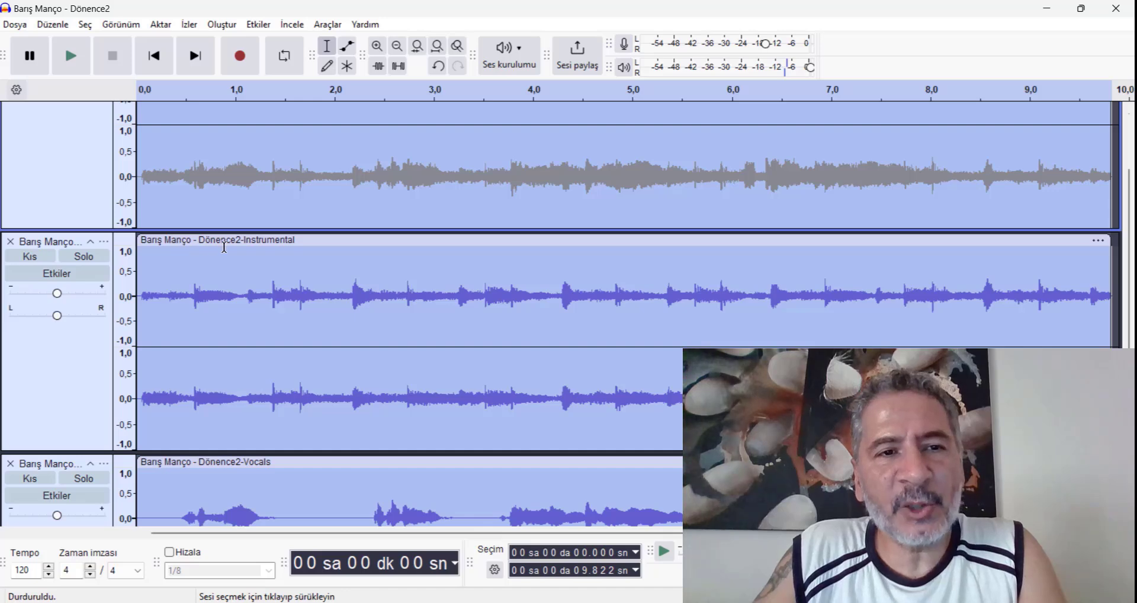
{"action": "scroll", "coordinate": [275, 294], "scroll_direction": "down", "scroll_amount": 3}
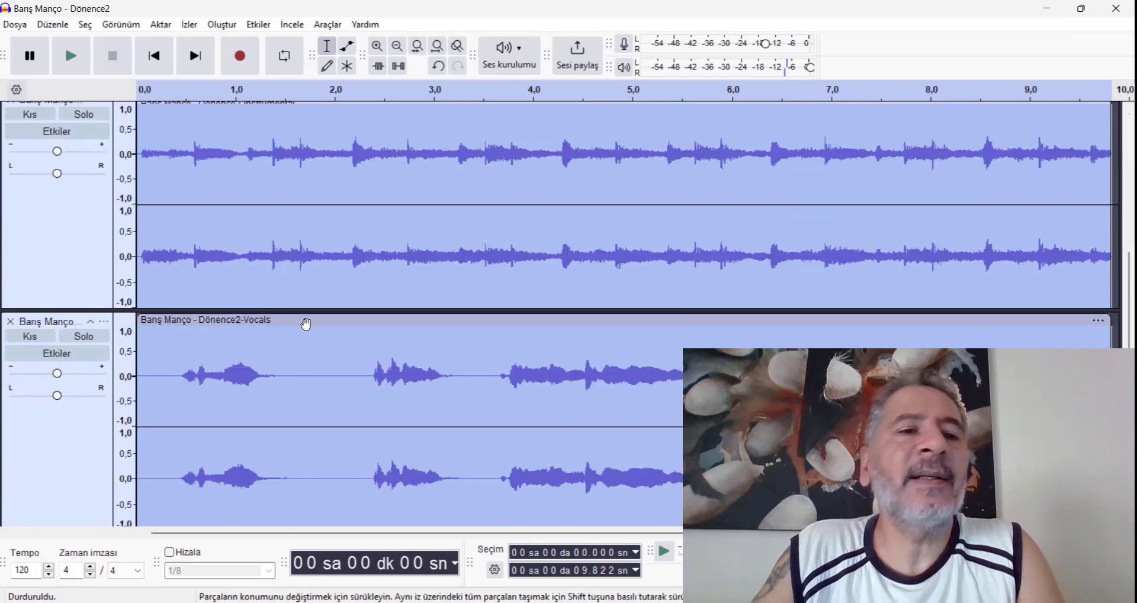
{"action": "scroll", "coordinate": [306, 324], "scroll_direction": "up", "scroll_amount": 2}
{"action": "left_click", "coordinate": [84, 209]}
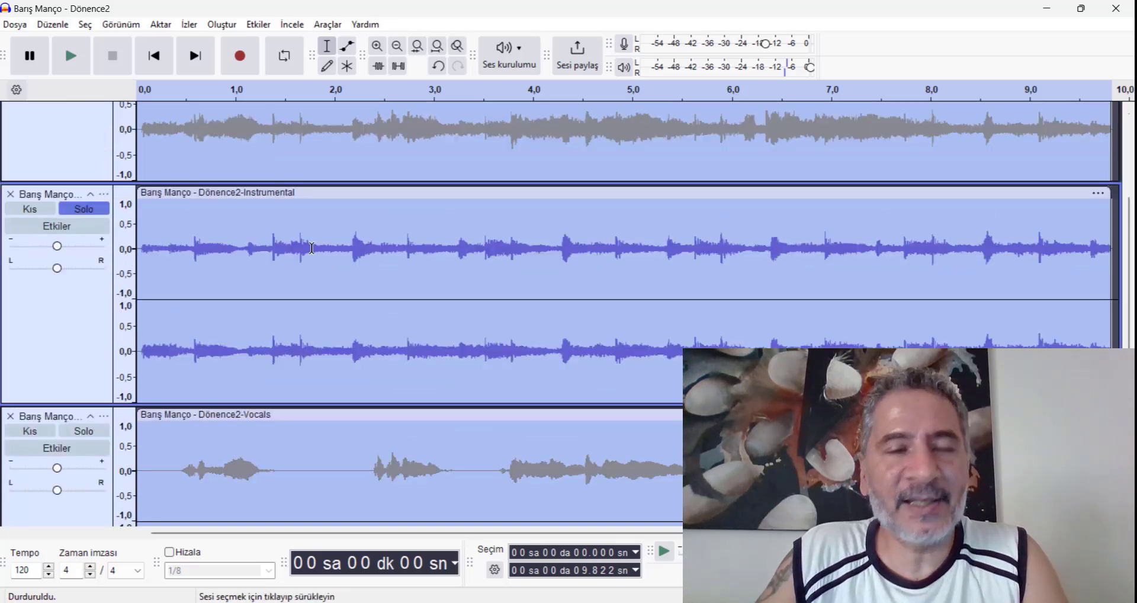
{"action": "key", "text": "space"}
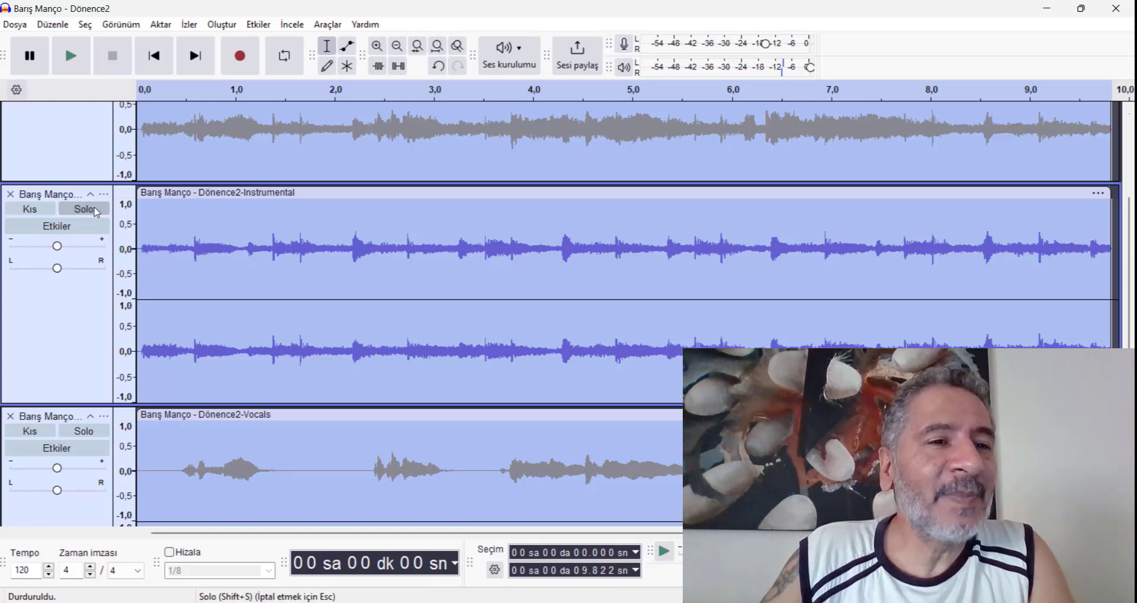
Solo the Vocals track, listen to it, and switch its solo off again.
{"action": "scroll", "coordinate": [101, 220], "scroll_direction": "down", "scroll_amount": 3}
{"action": "left_click", "coordinate": [84, 301]}
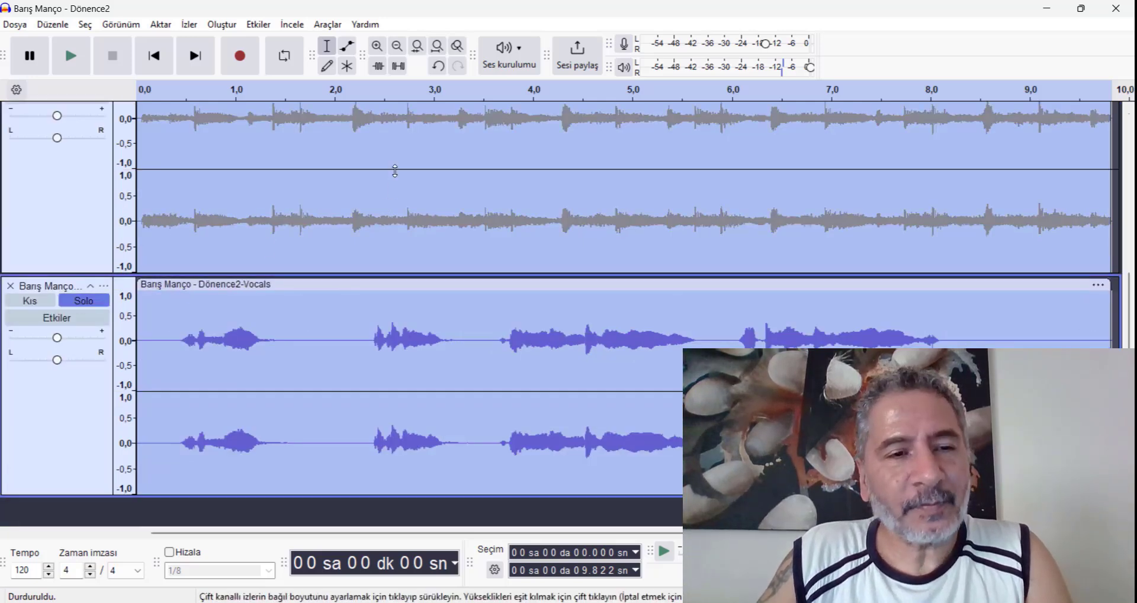
{"action": "key", "text": "space"}
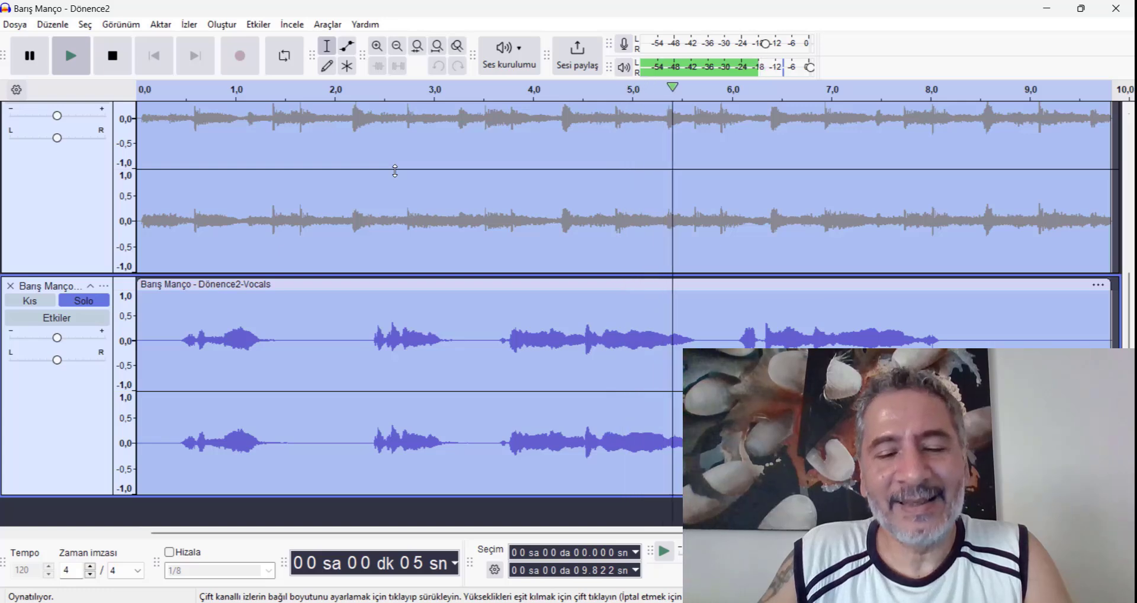
{"action": "key", "text": "space"}
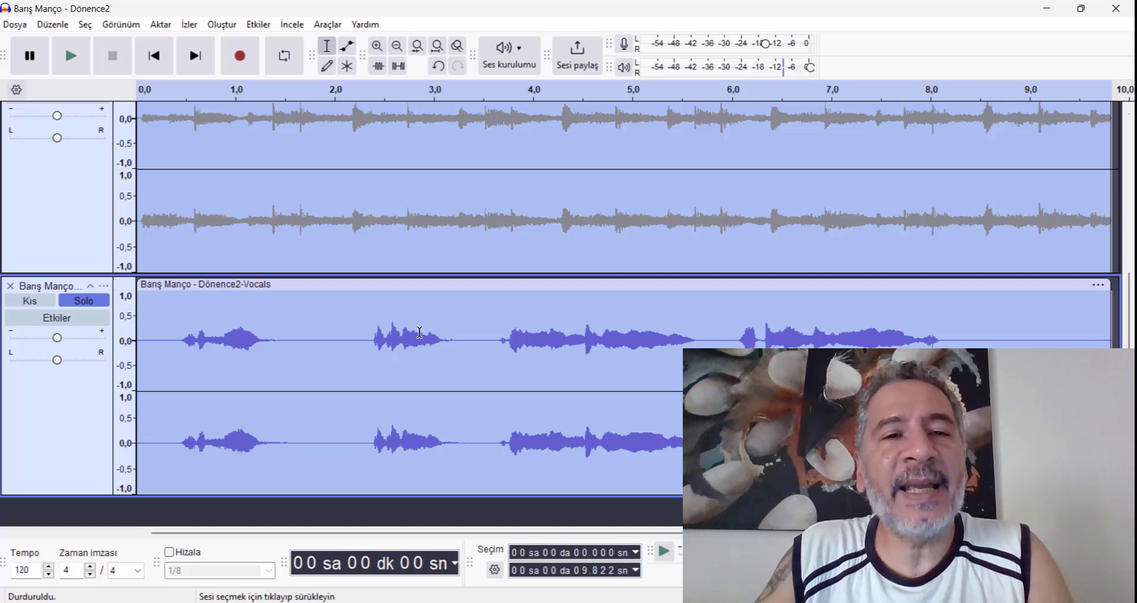
{"action": "scroll", "coordinate": [420, 332], "scroll_direction": "up", "scroll_amount": 2}
{"action": "left_click", "coordinate": [84, 347]}
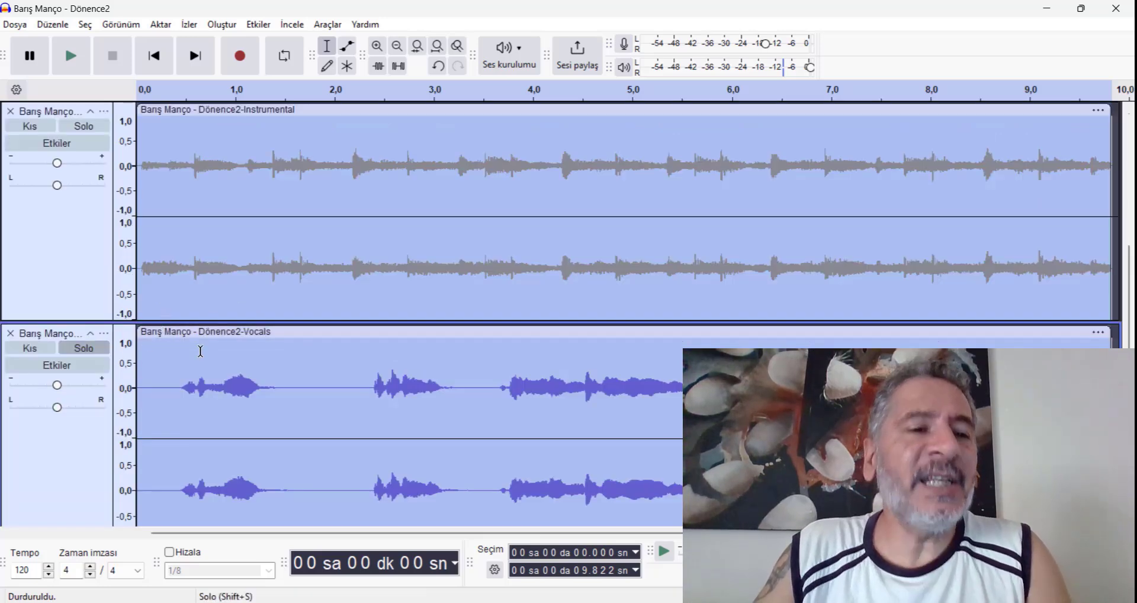
Undo the two-stem music separation so only the original song track is left.
{"action": "scroll", "coordinate": [341, 336], "scroll_direction": "down", "scroll_amount": 1}
{"action": "scroll", "coordinate": [432, 319], "scroll_direction": "up", "scroll_amount": 10}
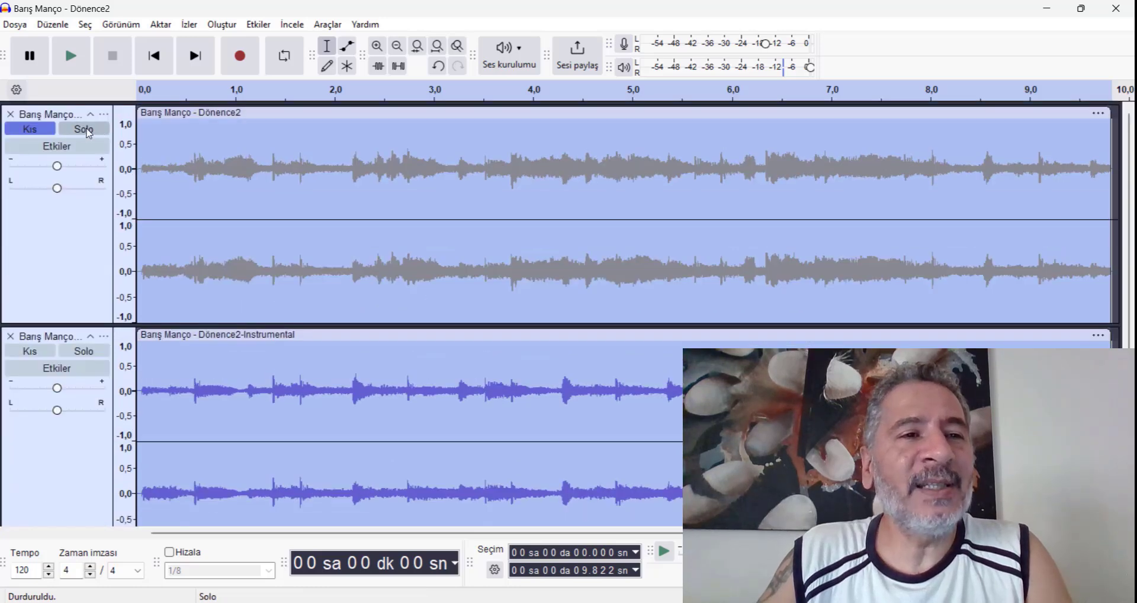
{"action": "key", "text": "ctrl+z"}
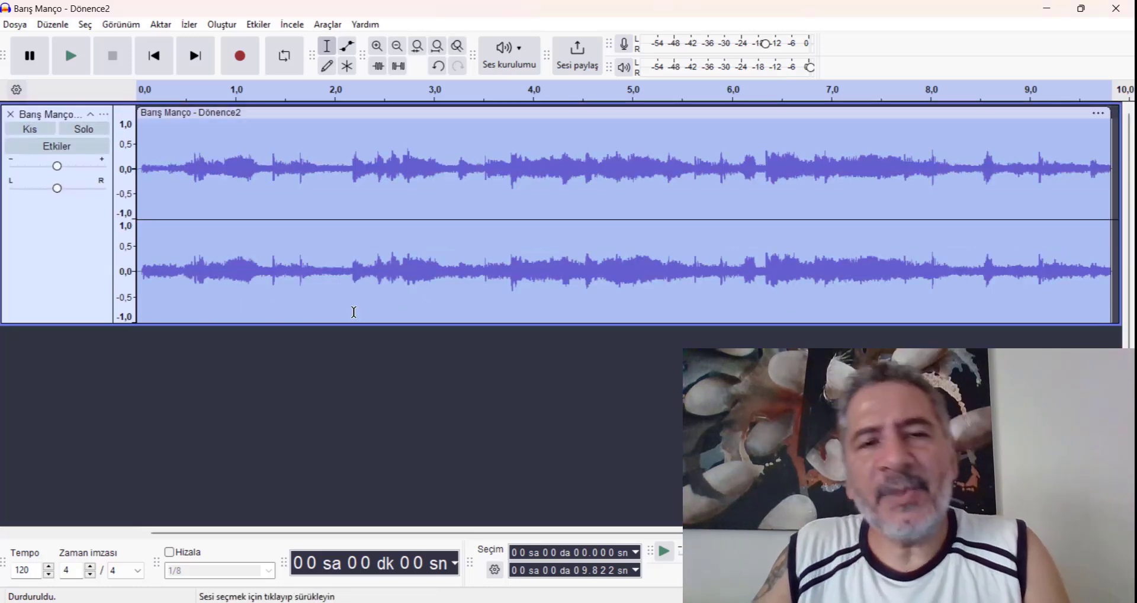
Apply OpenVINO Music Separation to the original track in "(4 Stem) Drums, Bass, Vocals, Others" mode.
{"action": "left_click", "coordinate": [259, 25]}
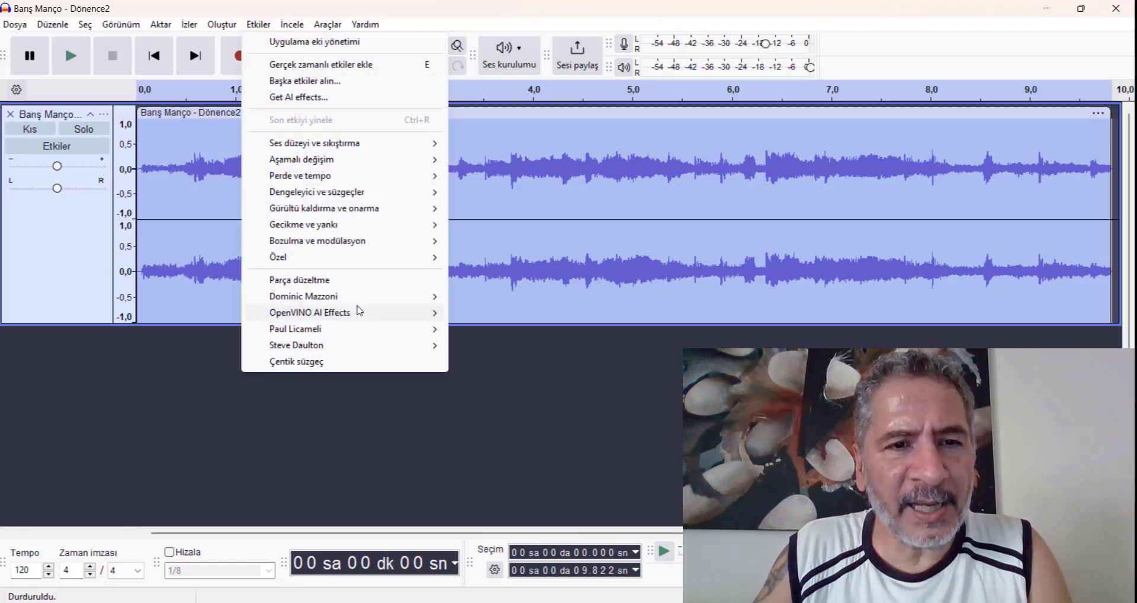
{"action": "mouse_move", "coordinate": [359, 313]}
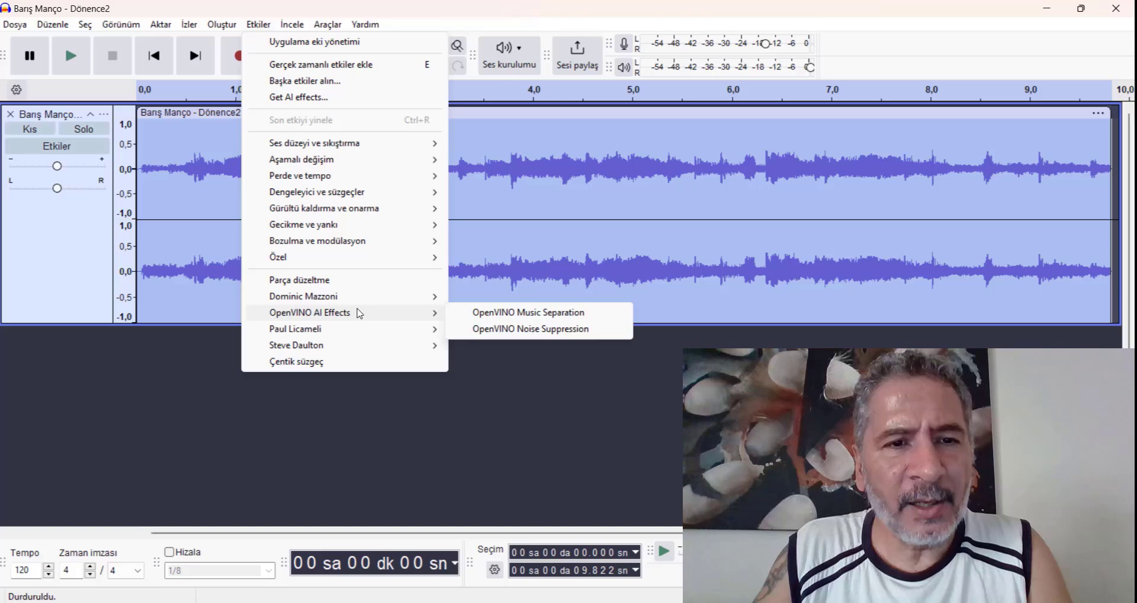
{"action": "left_click", "coordinate": [558, 314]}
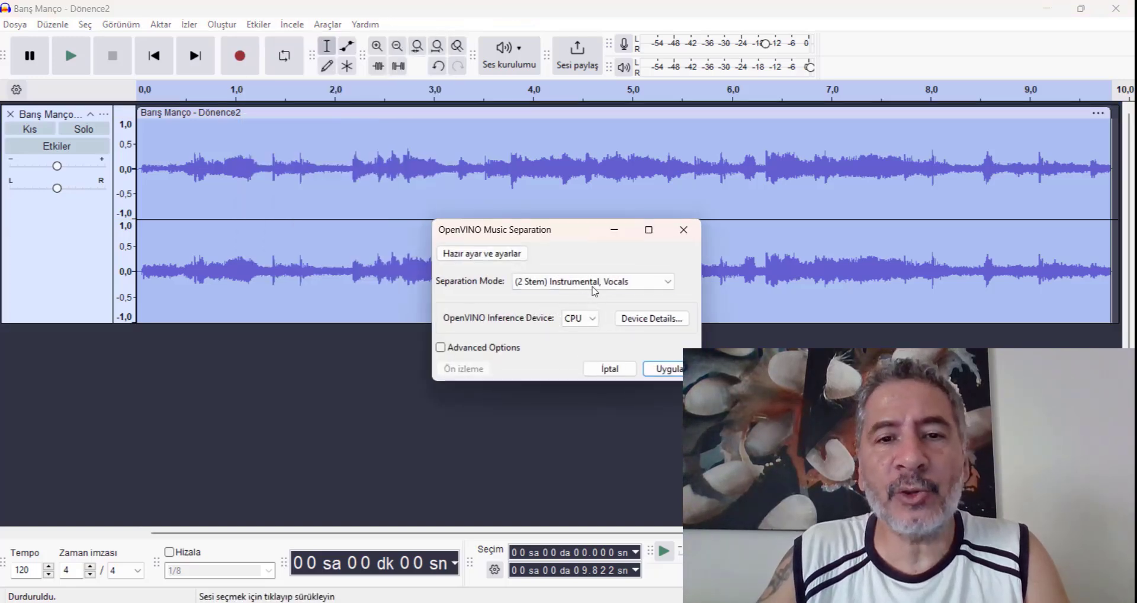
{"action": "left_click", "coordinate": [595, 290]}
{"action": "left_click", "coordinate": [589, 309]}
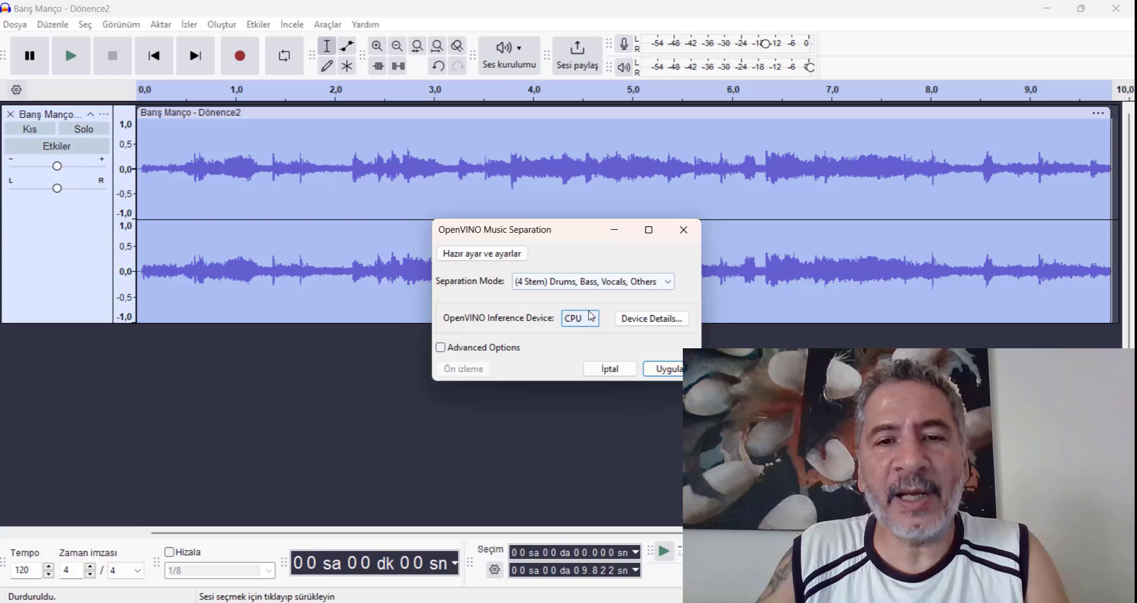
{"action": "left_click", "coordinate": [667, 368]}
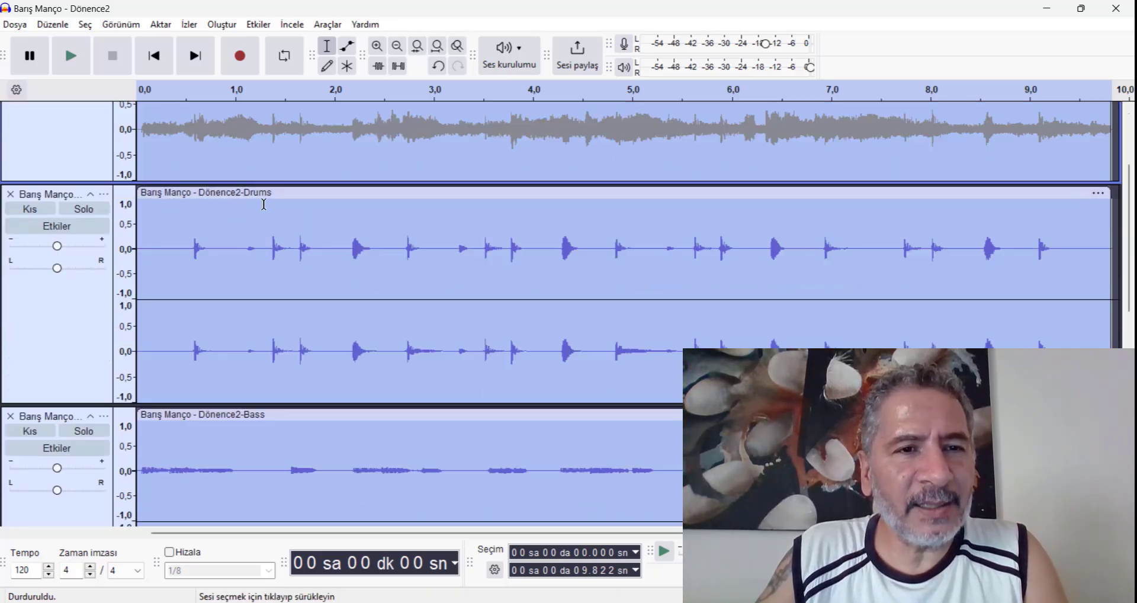
Solo the Drums stem, listen to it, and stop playback.
{"action": "left_click", "coordinate": [83, 209]}
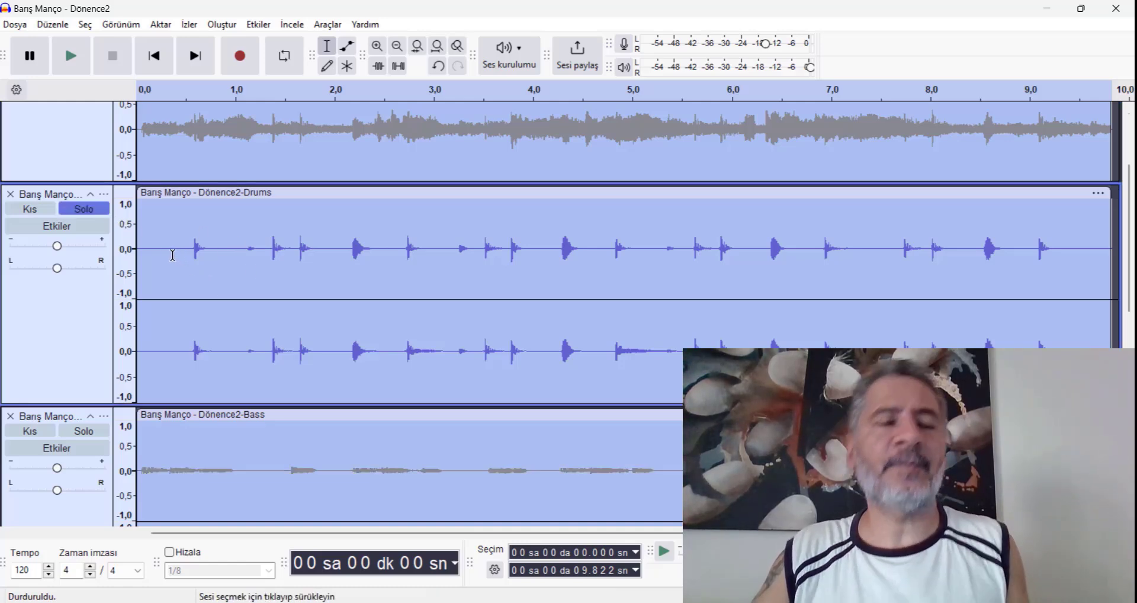
{"action": "key", "text": "space"}
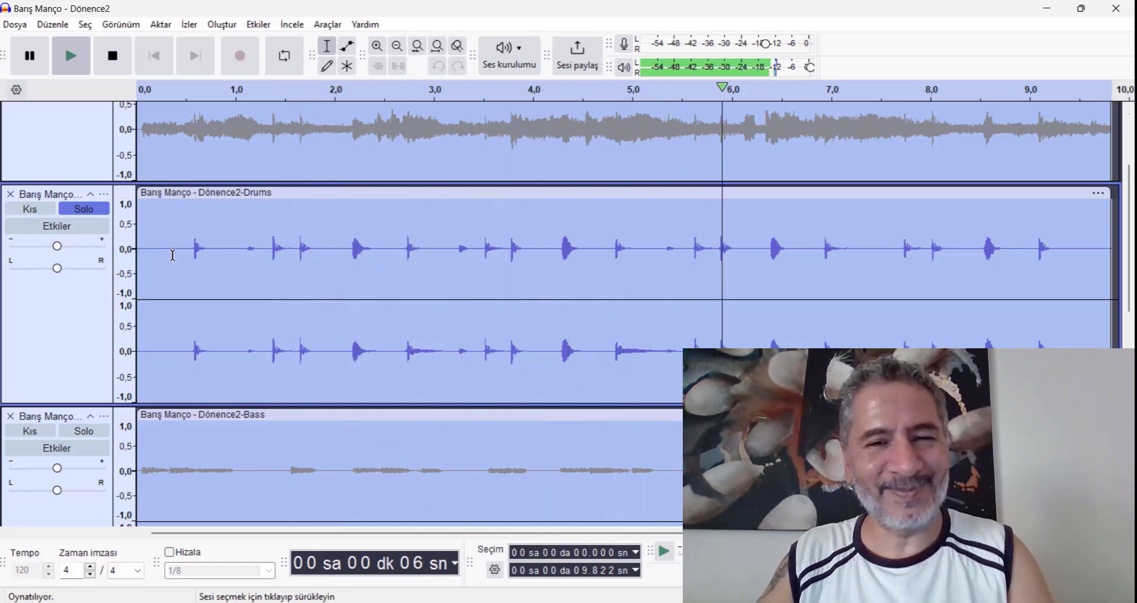
{"action": "key", "text": "space"}
Solo the Bass stem, listen to it, and stop playback.
{"action": "scroll", "coordinate": [174, 284], "scroll_direction": "down", "scroll_amount": 3}
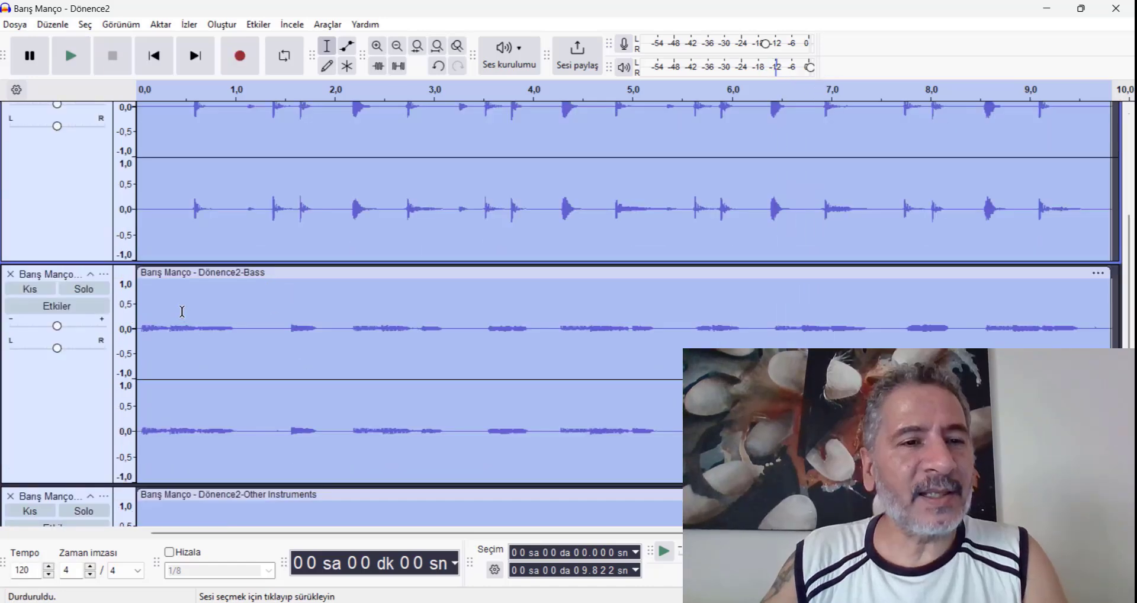
{"action": "left_click", "coordinate": [108, 288]}
{"action": "key", "text": "space"}
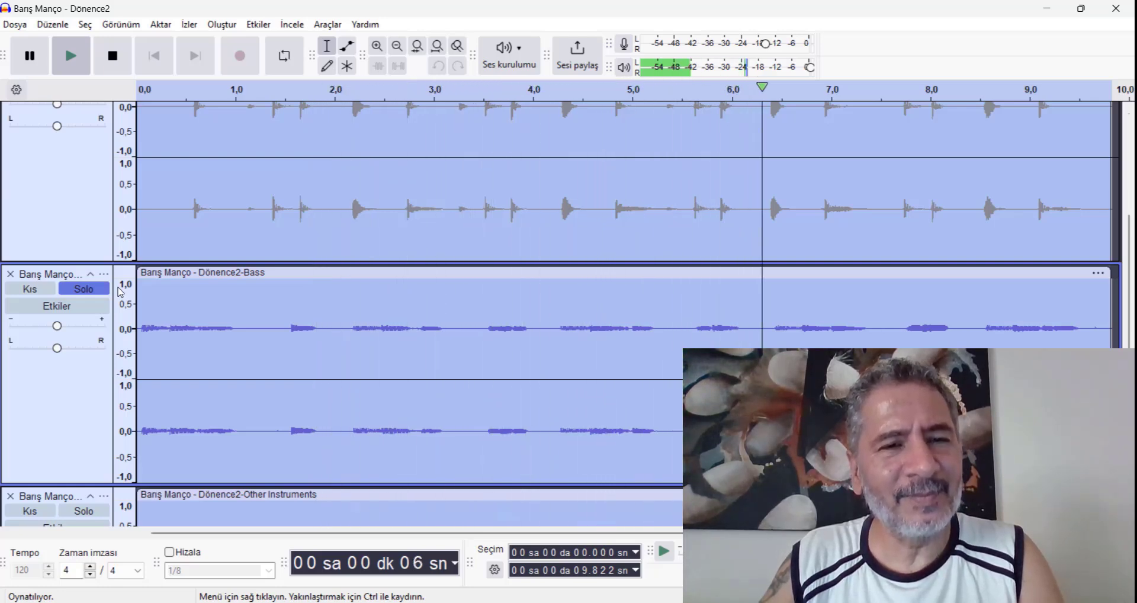
{"action": "key", "text": "space"}
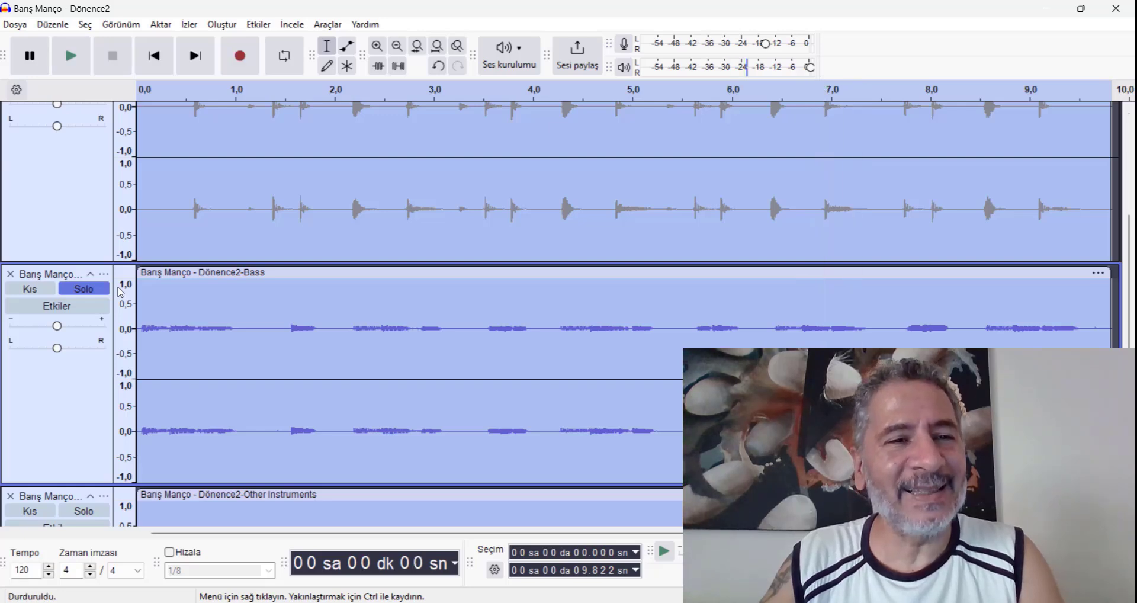
Solo the Other Instruments stem, listen to it, and stop playback.
{"action": "scroll", "coordinate": [198, 317], "scroll_direction": "down", "scroll_amount": 5}
{"action": "scroll", "coordinate": [198, 317], "scroll_direction": "up", "scroll_amount": 1}
{"action": "left_click", "coordinate": [84, 321]}
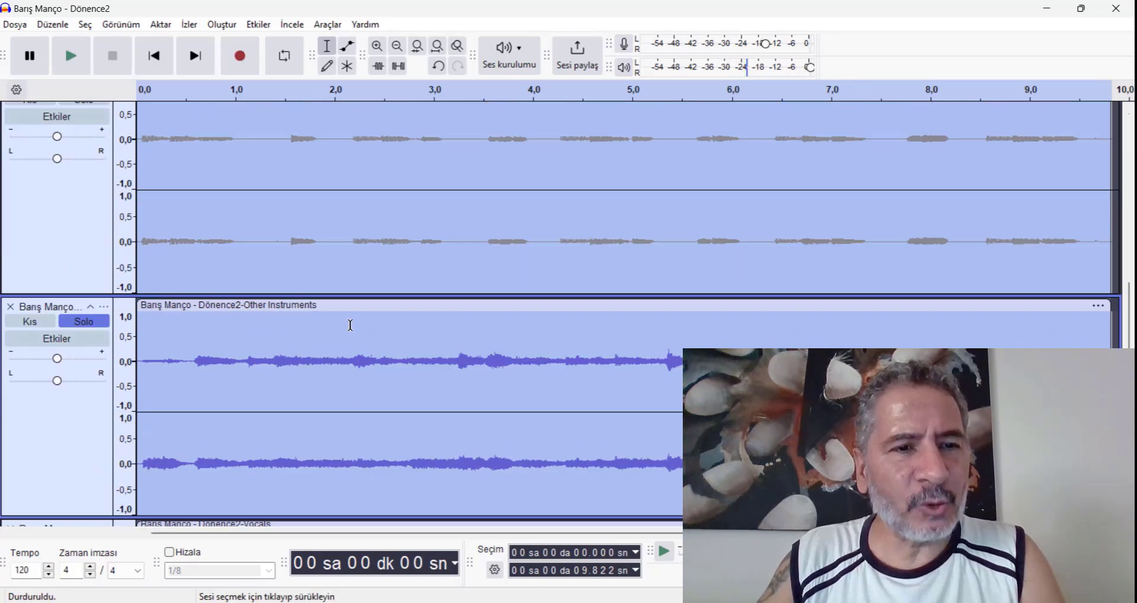
{"action": "key", "text": "space"}
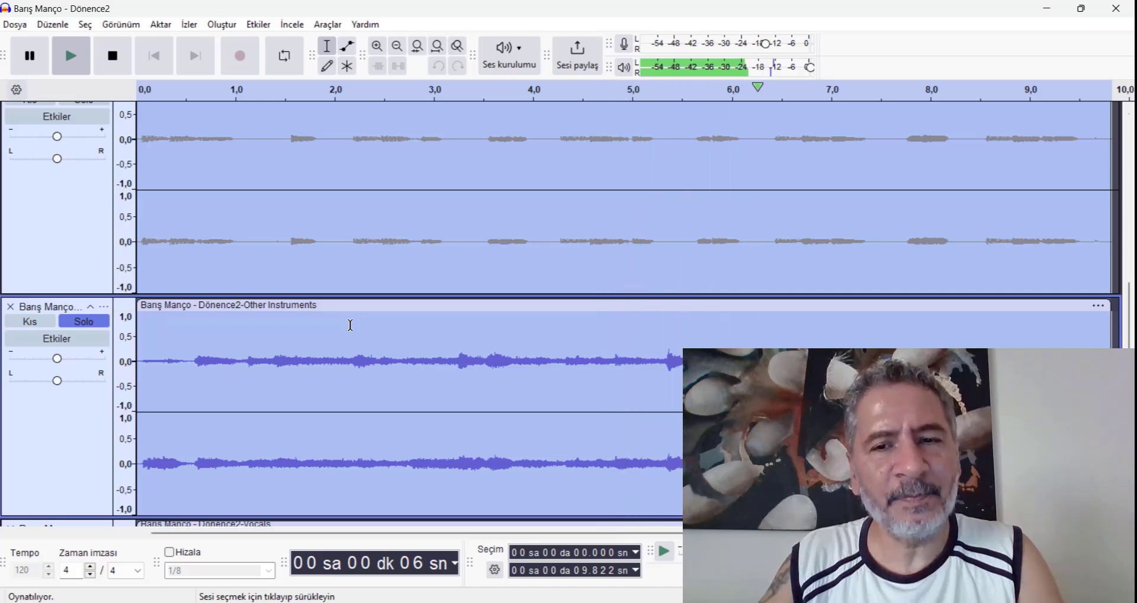
{"action": "key", "text": "space"}
Solo only the Vocals stem by turning off solo on Other Instruments, listen to it, and stop playback.
{"action": "scroll", "coordinate": [221, 330], "scroll_direction": "down", "scroll_amount": 4}
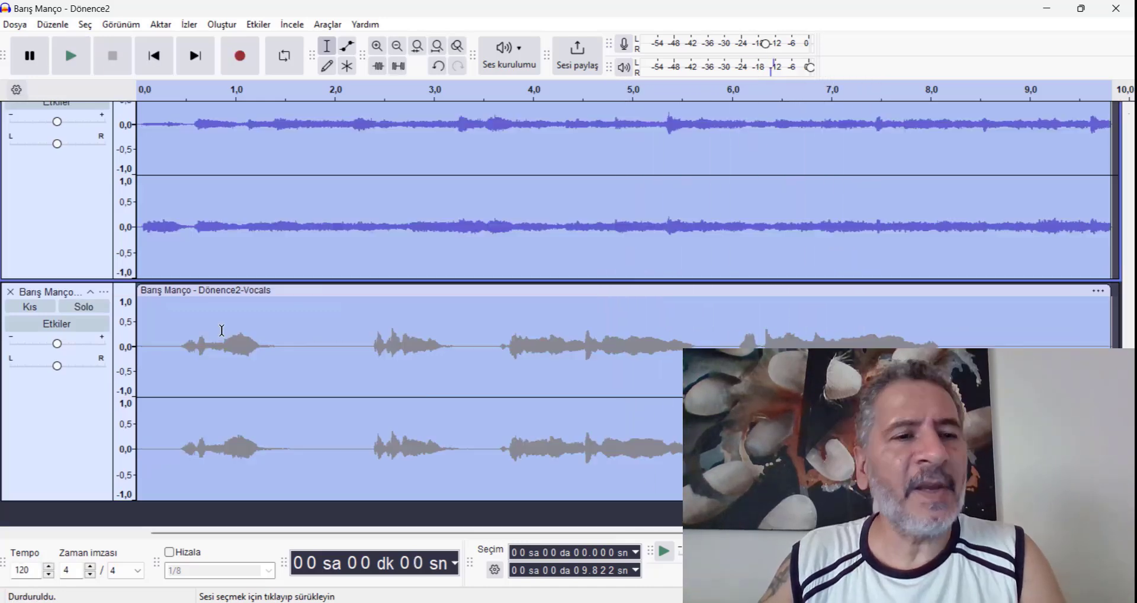
{"action": "left_click", "coordinate": [89, 306]}
{"action": "scroll", "coordinate": [104, 206], "scroll_direction": "up", "scroll_amount": 2}
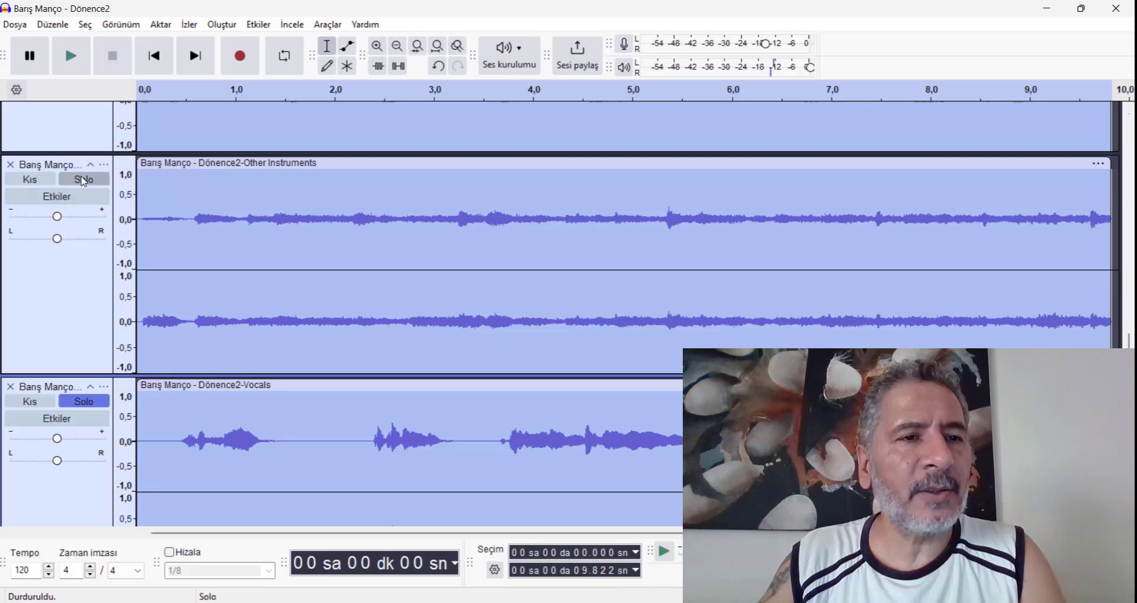
{"action": "left_click", "coordinate": [84, 178]}
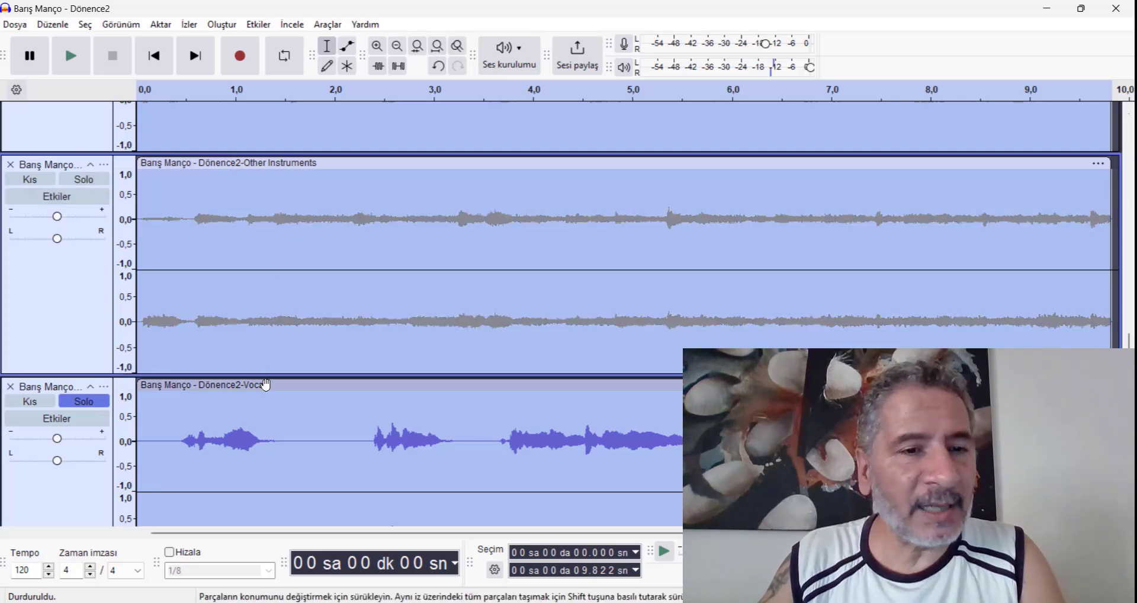
{"action": "key", "text": "space"}
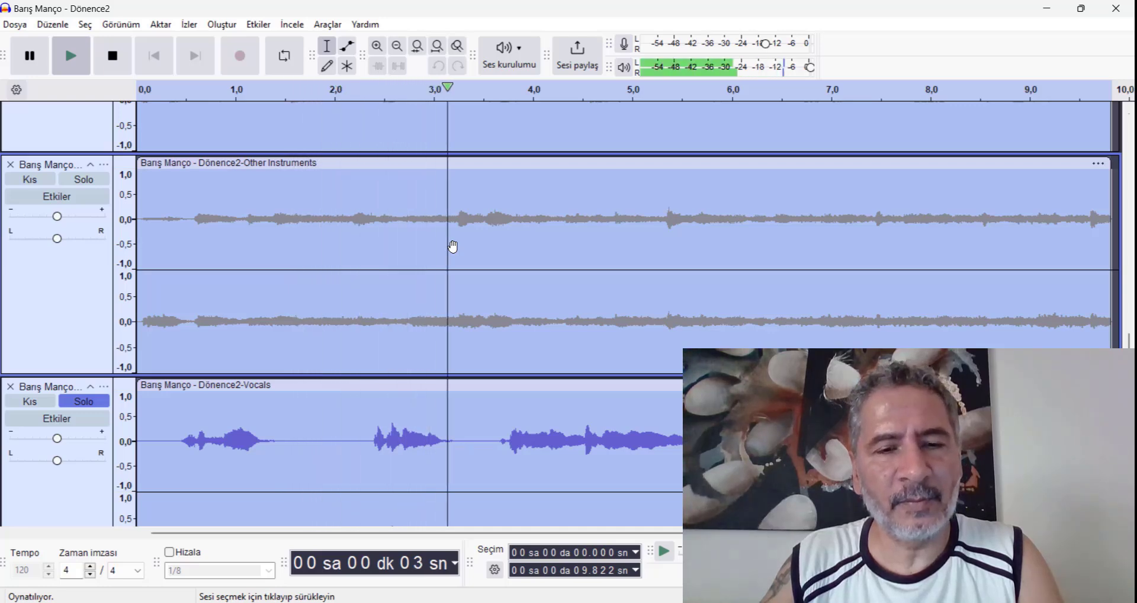
{"action": "key", "text": "space"}
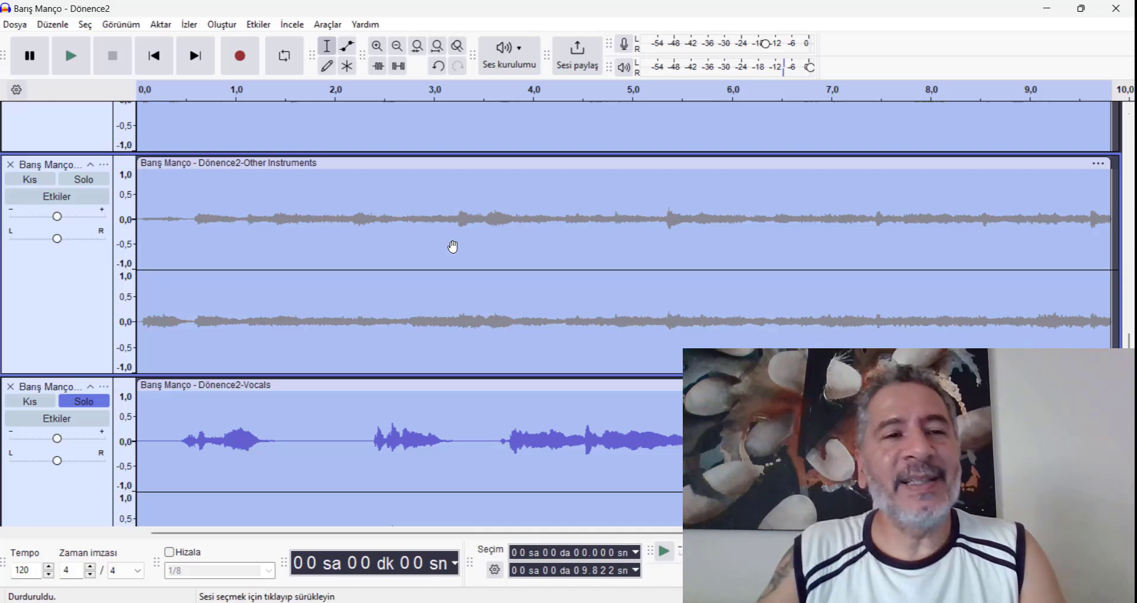
Close the separated song project to return to an empty workspace.
{"action": "scroll", "coordinate": [453, 247], "scroll_direction": "up", "scroll_amount": 10}
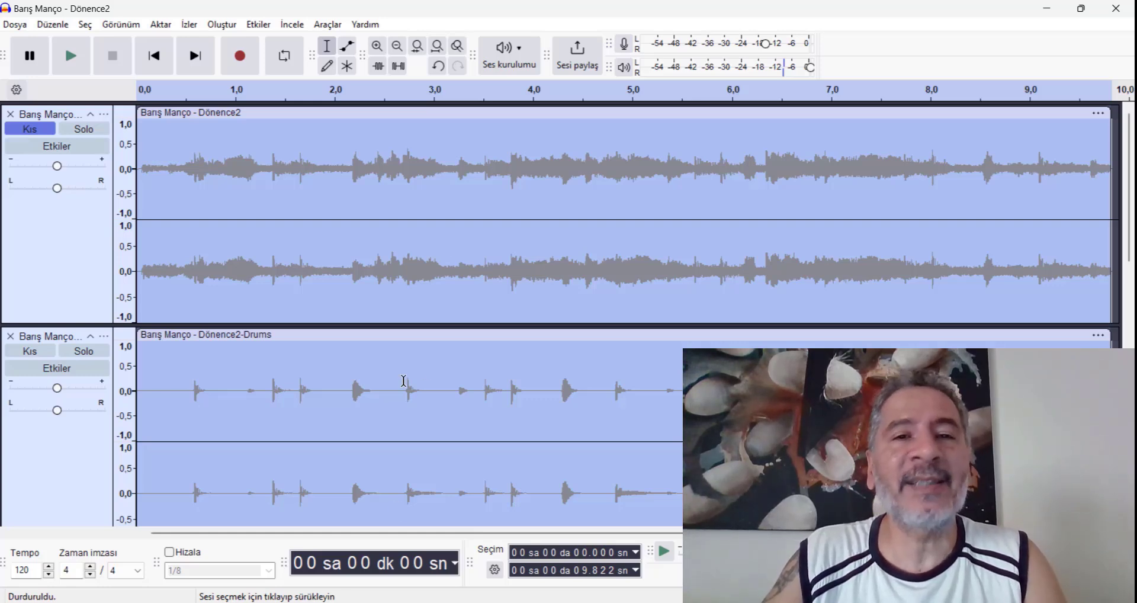
{"action": "key", "text": "ctrl+w"}
{"action": "left_click", "coordinate": [540, 307]}
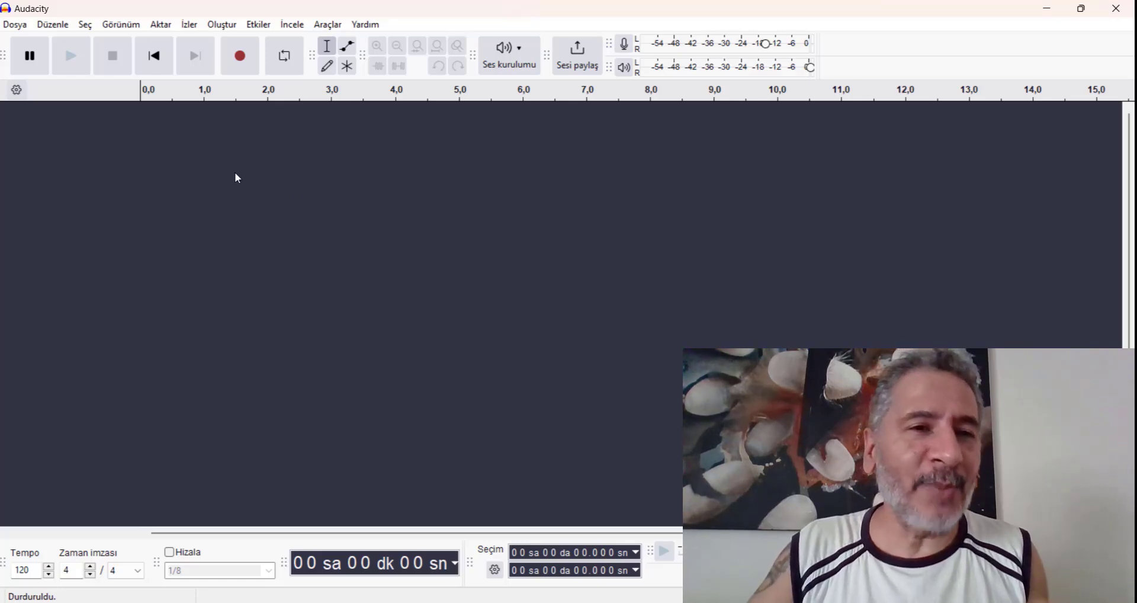
Record a voice clip about 14 seconds long with background noise and play it back from about 3.6 seconds.
{"action": "left_click", "coordinate": [241, 57]}
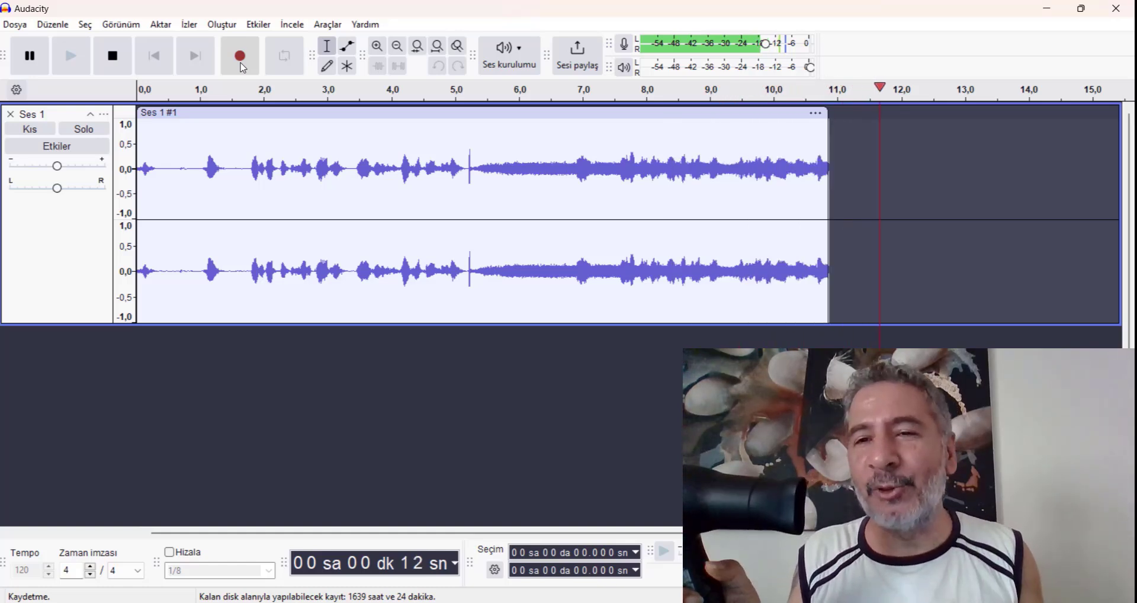
{"action": "key", "text": "space"}
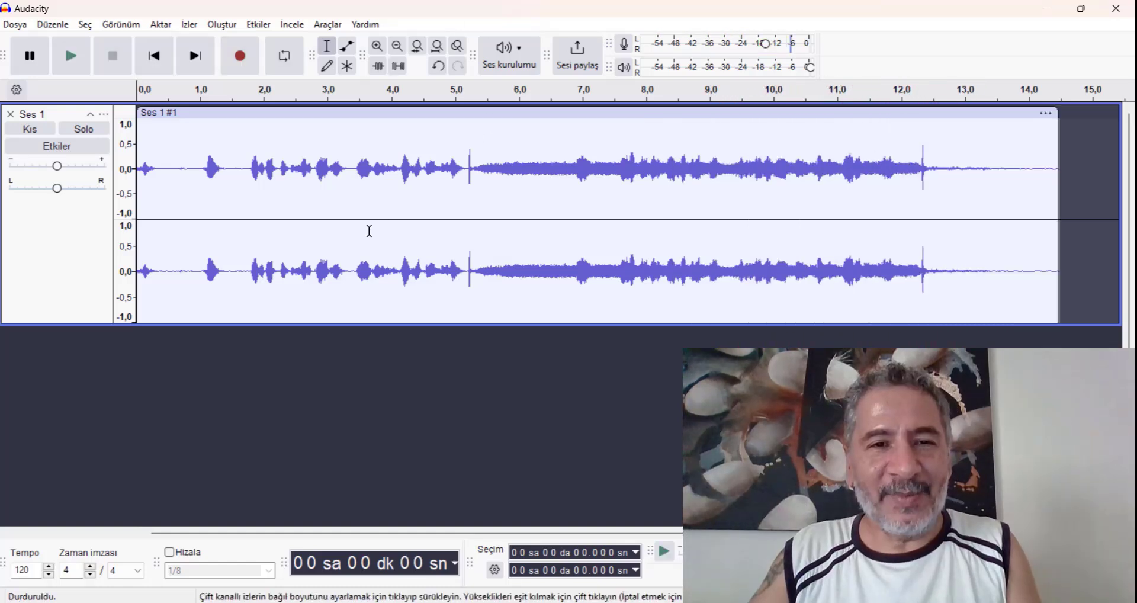
{"action": "left_click", "coordinate": [367, 232]}
{"action": "key", "text": "space"}
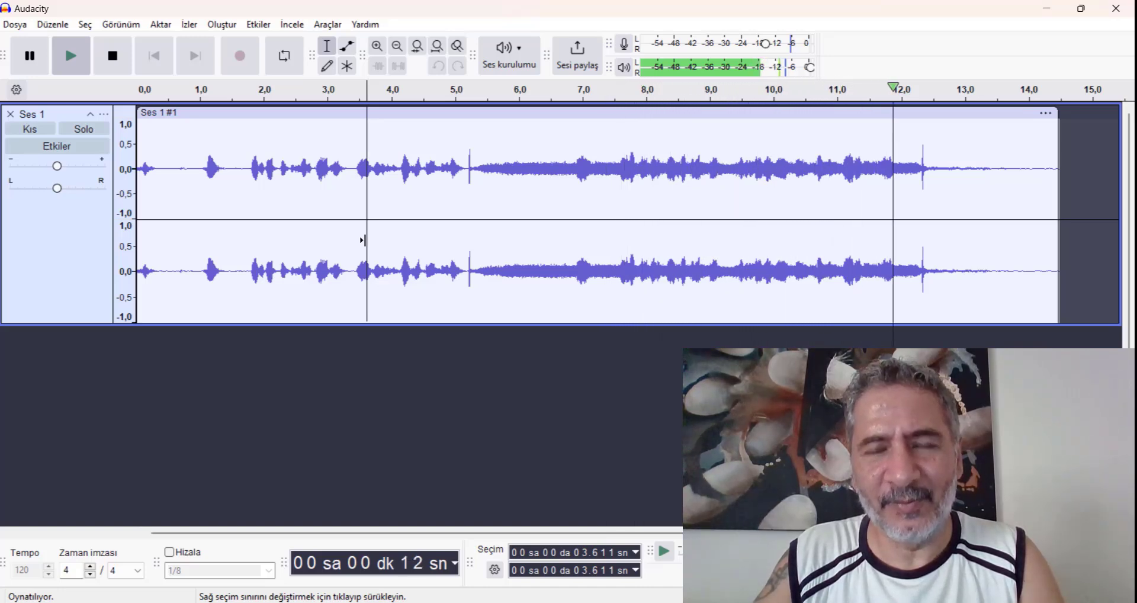
{"action": "key", "text": "space"}
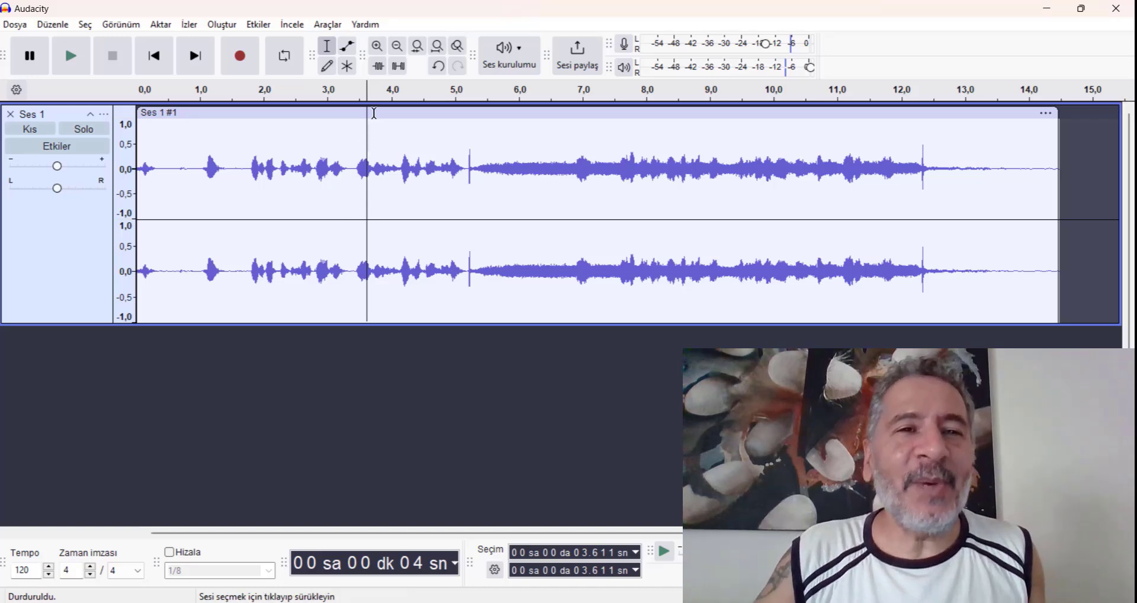
{"action": "left_click", "coordinate": [259, 25]}
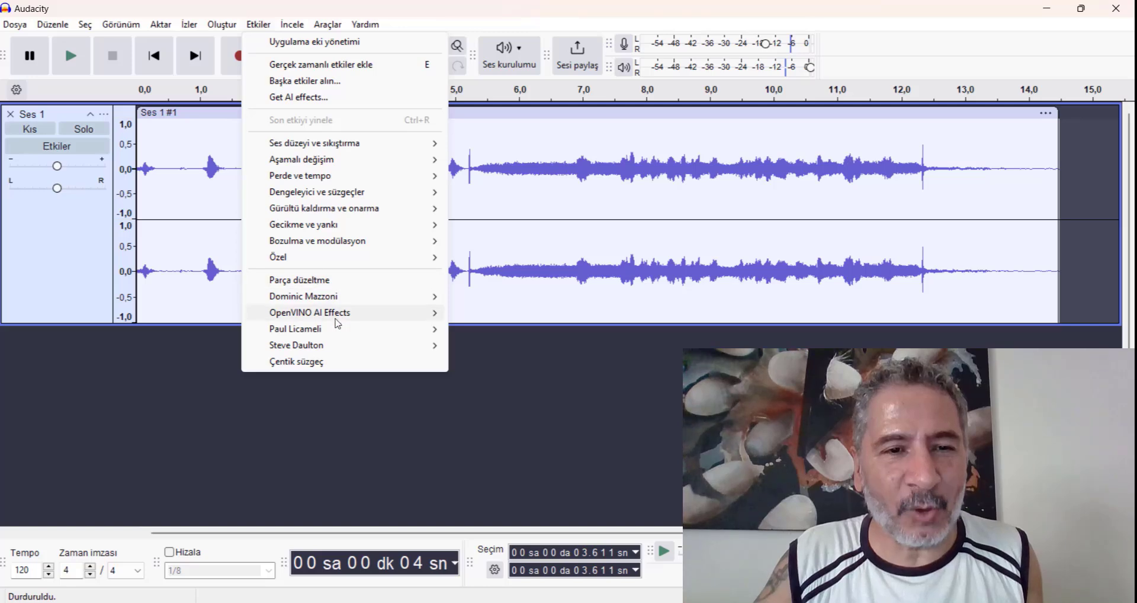
{"action": "mouse_move", "coordinate": [335, 314]}
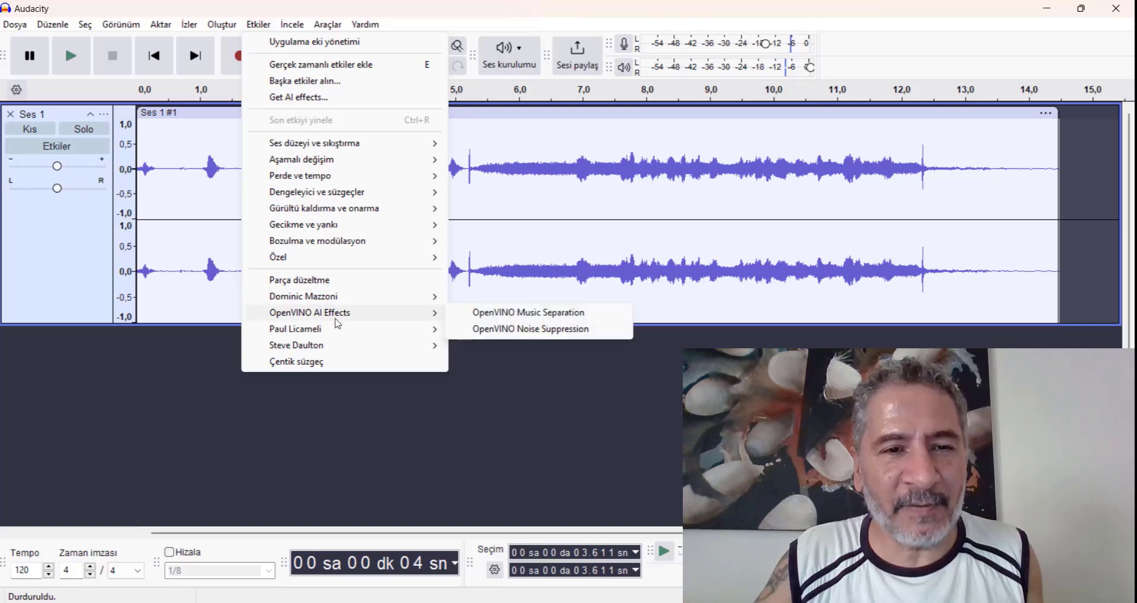
{"action": "left_click", "coordinate": [543, 335]}
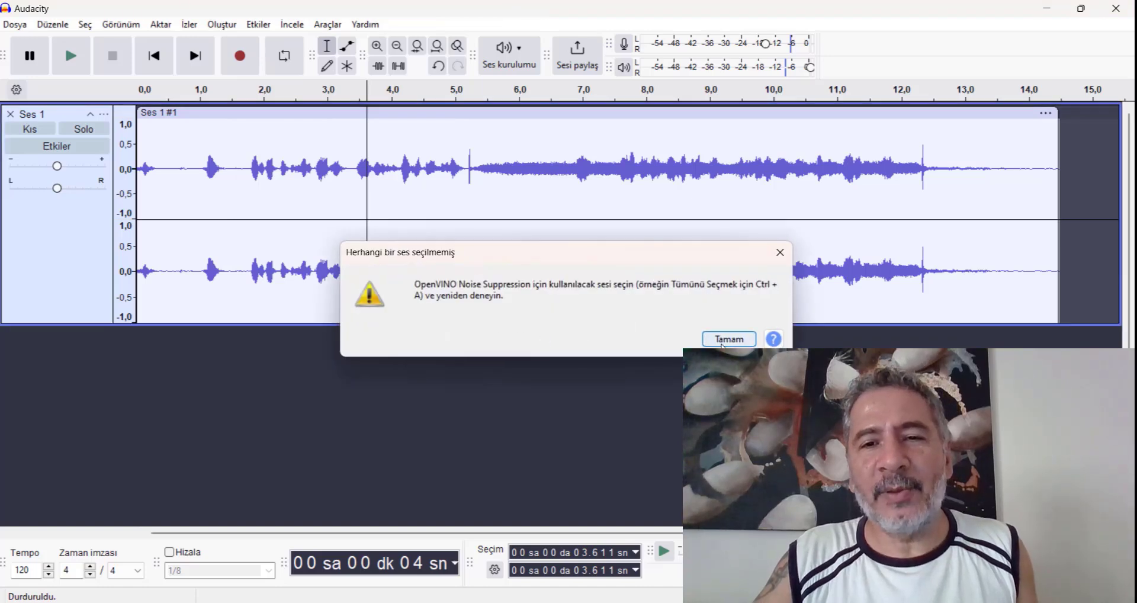
{"action": "left_click", "coordinate": [729, 339]}
Apply OpenVINO Noise Suppression to the entire recording using the deepfilternet2 model on the CPU.
{"action": "key", "text": "ctrl+a"}
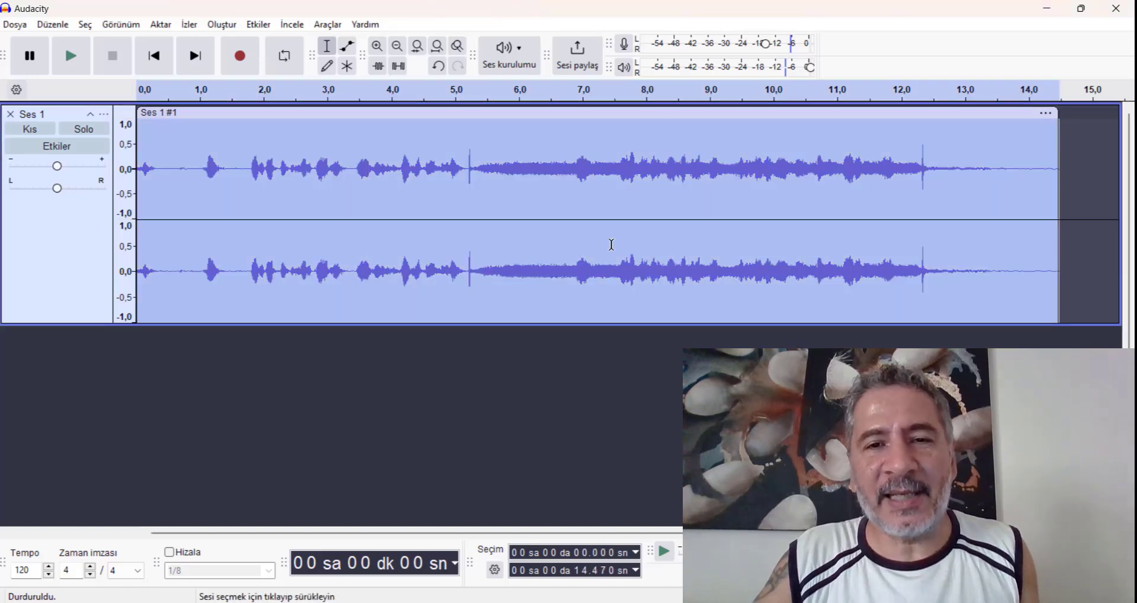
{"action": "left_click", "coordinate": [260, 27]}
{"action": "mouse_move", "coordinate": [363, 314]}
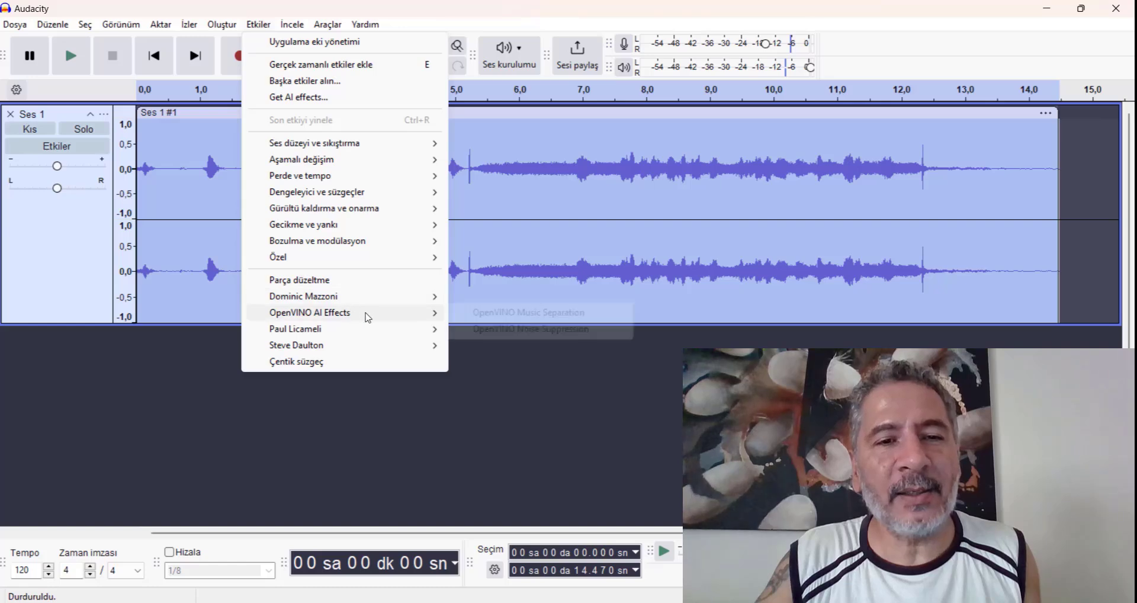
{"action": "left_click", "coordinate": [524, 331]}
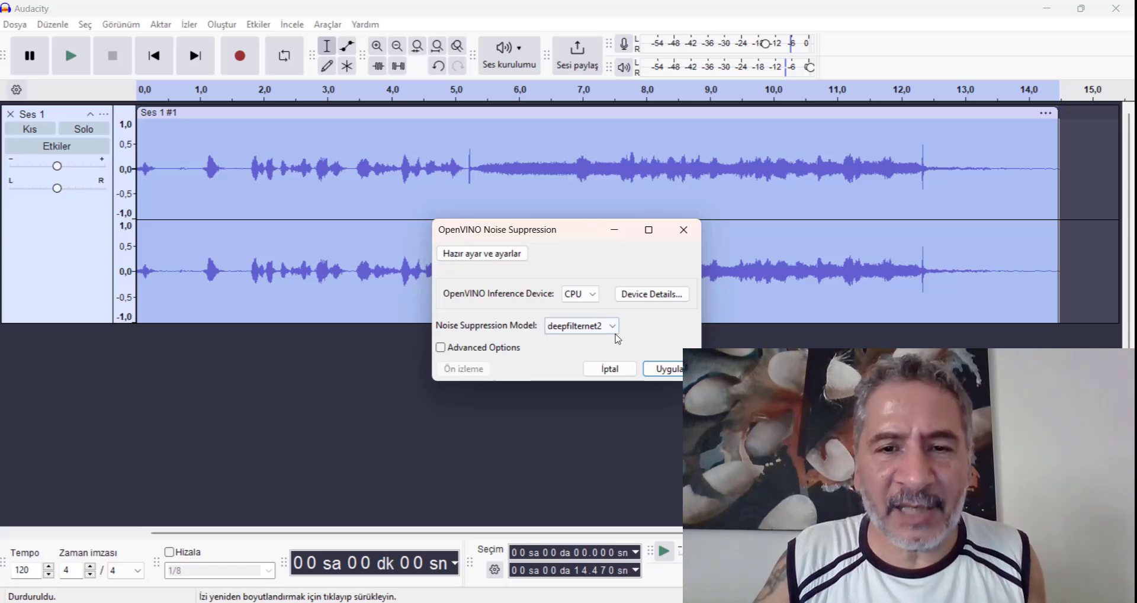
{"action": "left_click", "coordinate": [670, 371]}
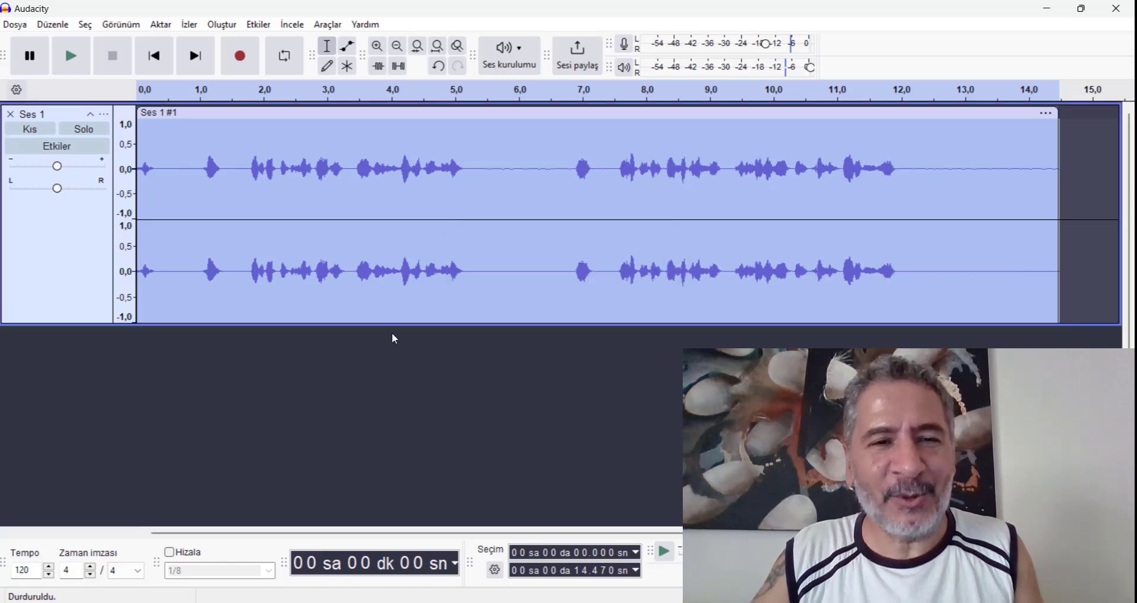
Play the noise-suppressed recording twice from about 2.9 seconds and stop playback.
{"action": "left_click", "coordinate": [323, 282]}
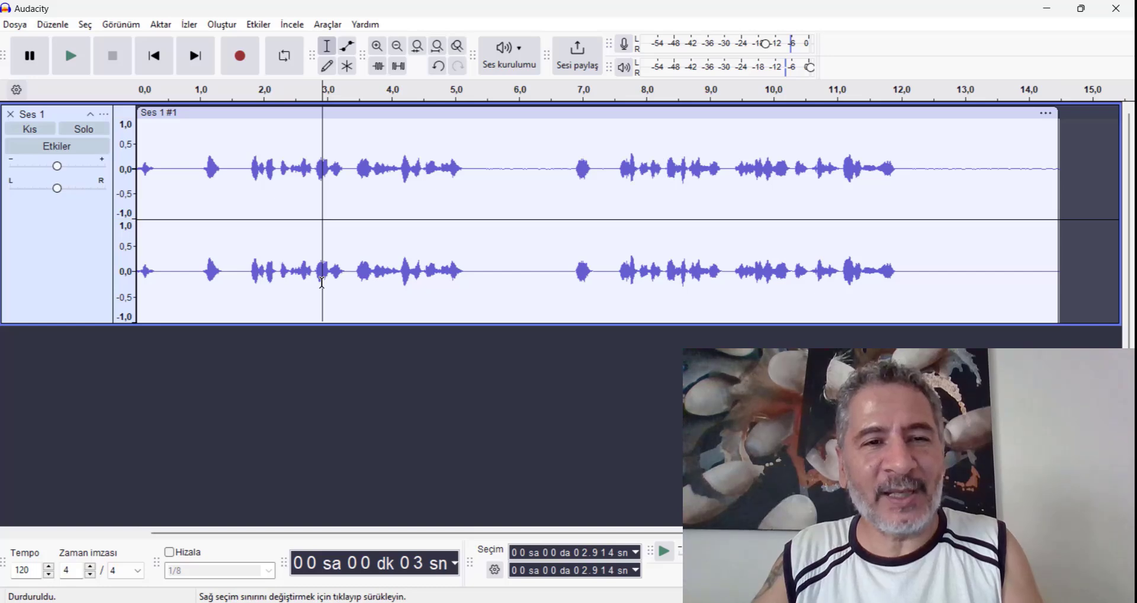
{"action": "key", "text": "space"}
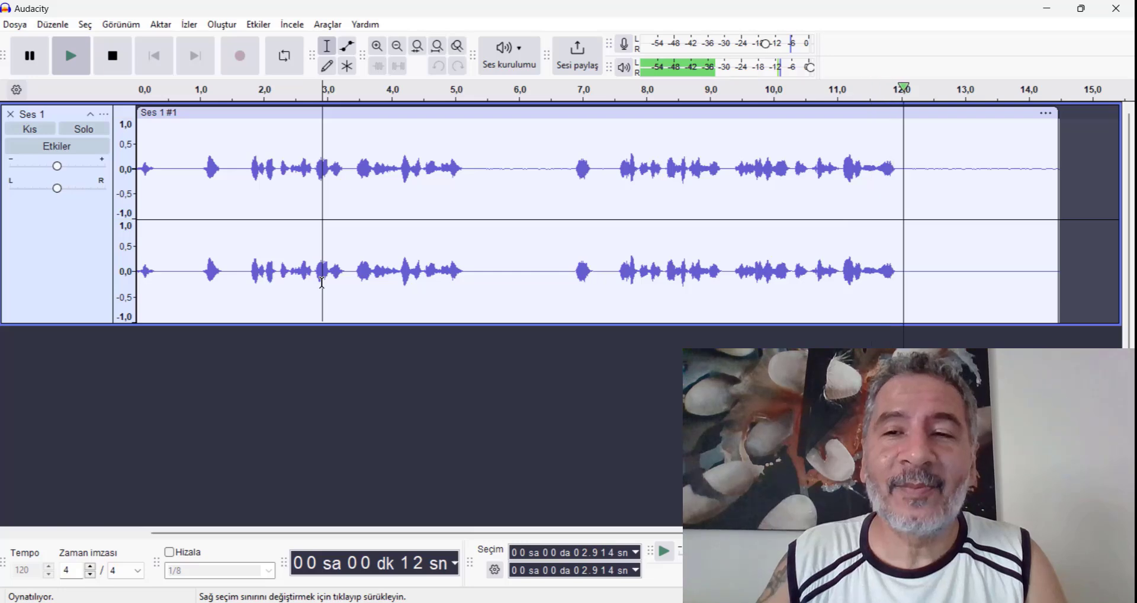
{"action": "key", "text": "space"}
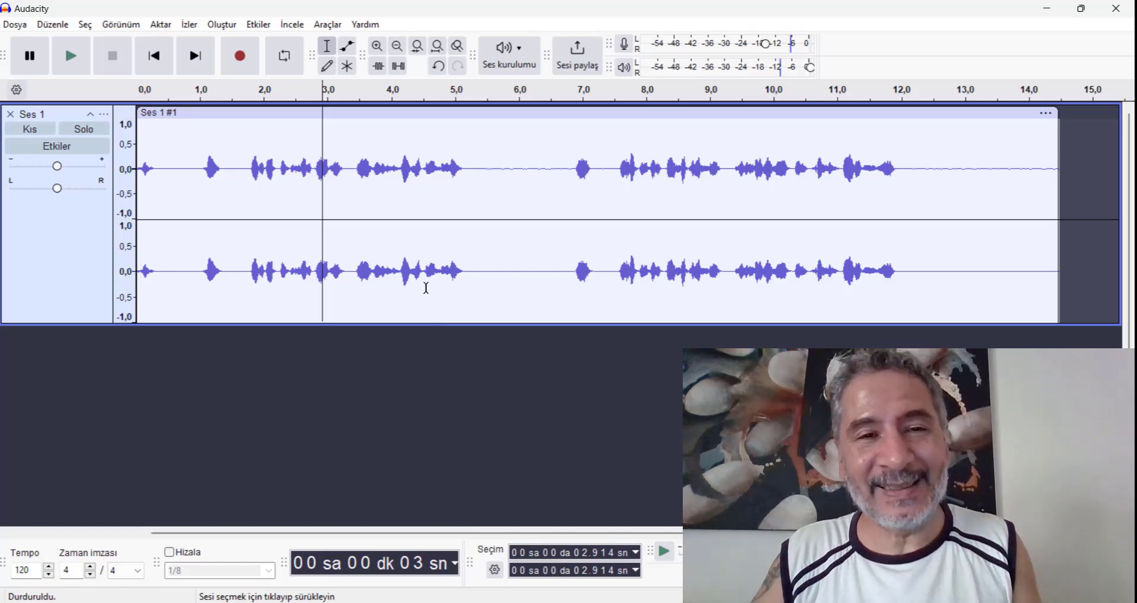
{"action": "key", "text": "space"}
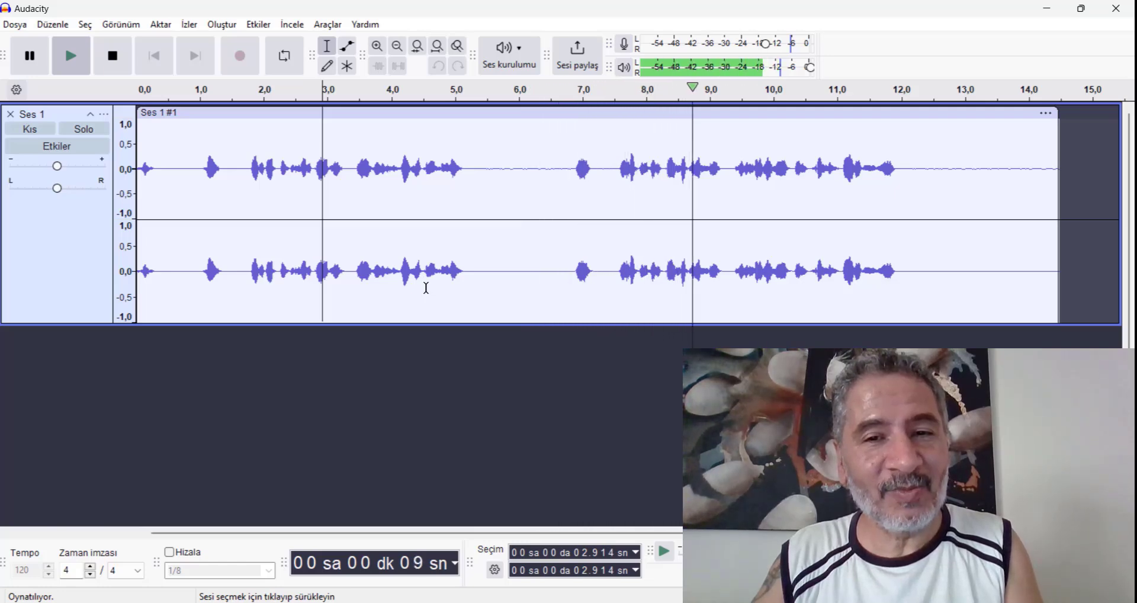
{"action": "key", "text": "space"}
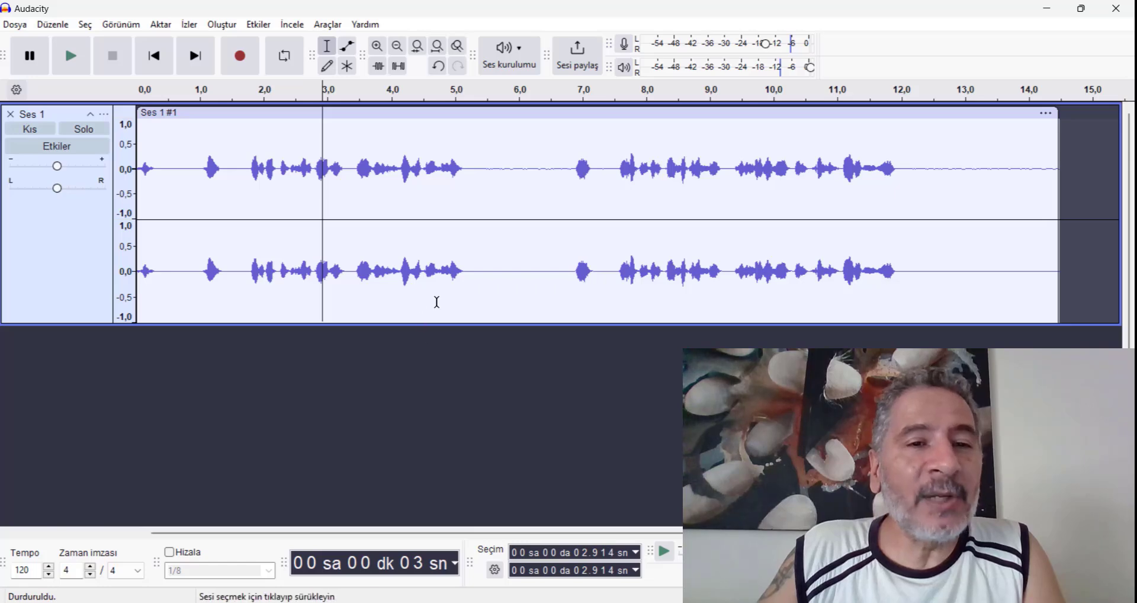
Discard the noise-suppressed recording and record a new voice clip about 13 seconds long.
{"action": "key", "text": "ctrl+z"}
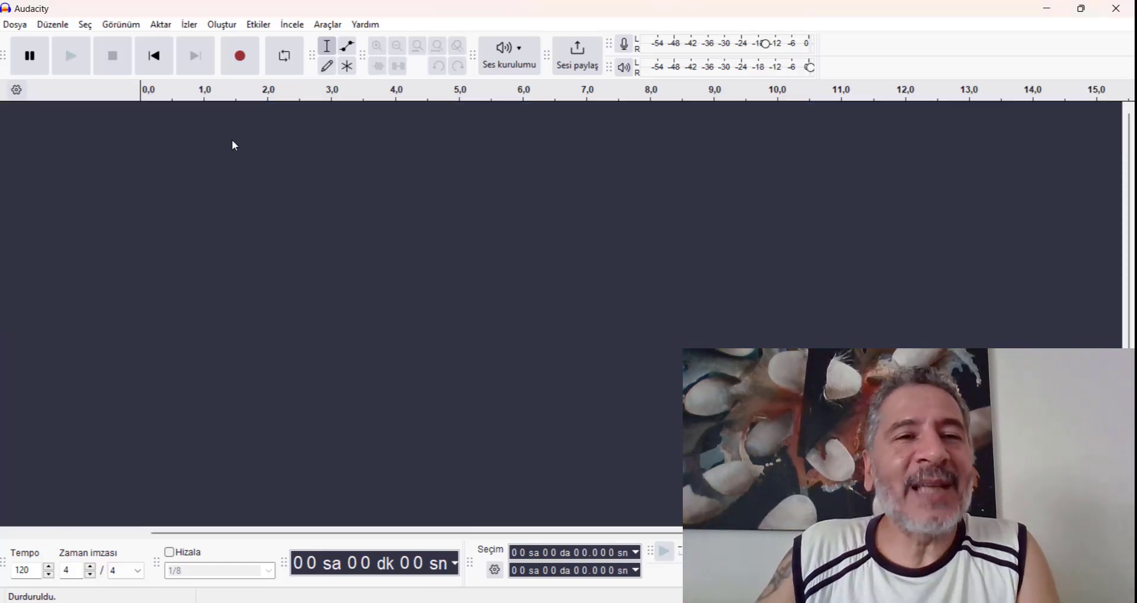
{"action": "left_click", "coordinate": [241, 57]}
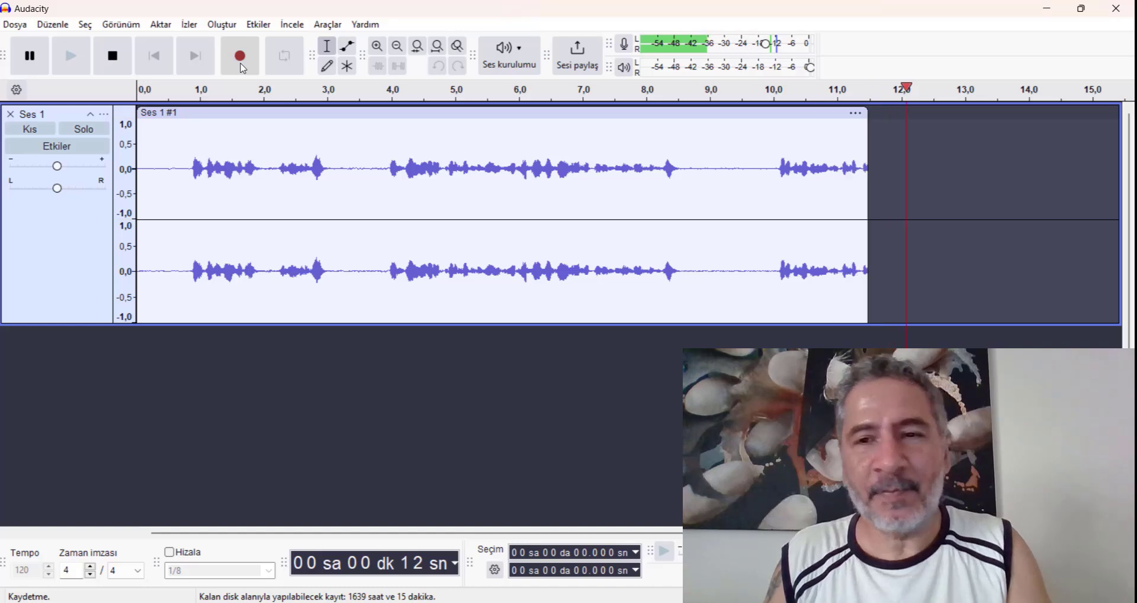
{"action": "key", "text": "space"}
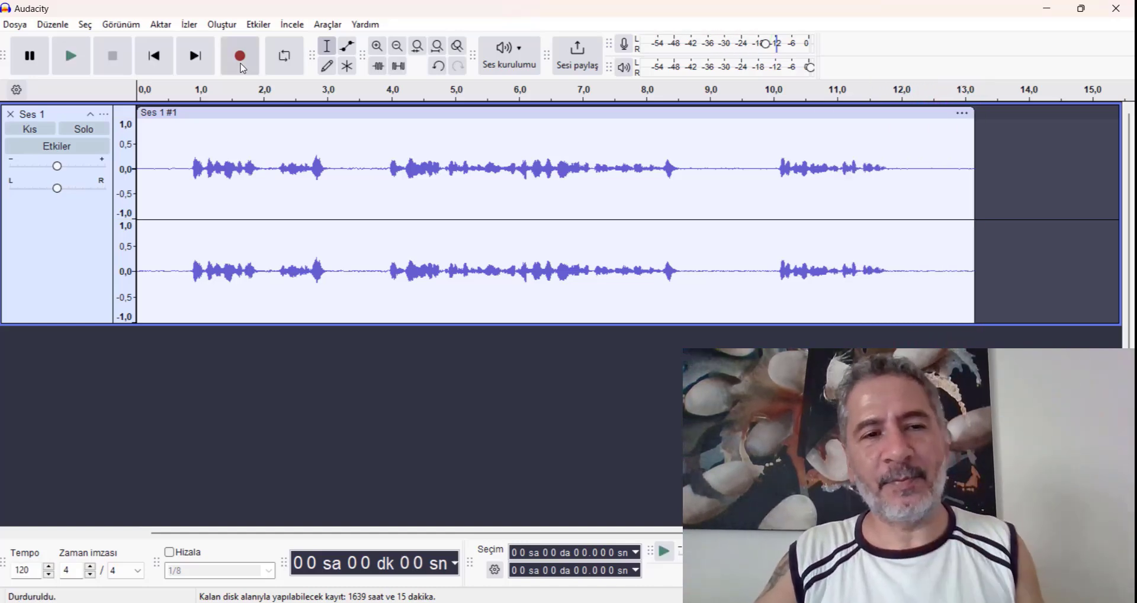
Play back part of the new voice recording, place the cursor at about 2 seconds, and stop playback.
{"action": "key", "text": "space"}
{"action": "left_click", "coordinate": [267, 269]}
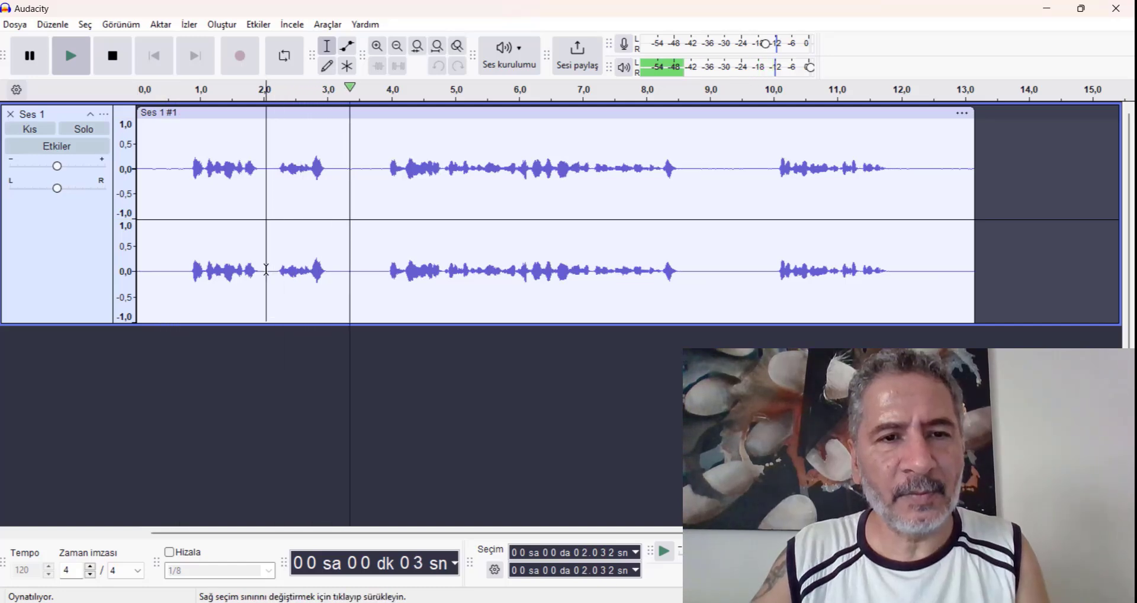
{"action": "key", "text": "space"}
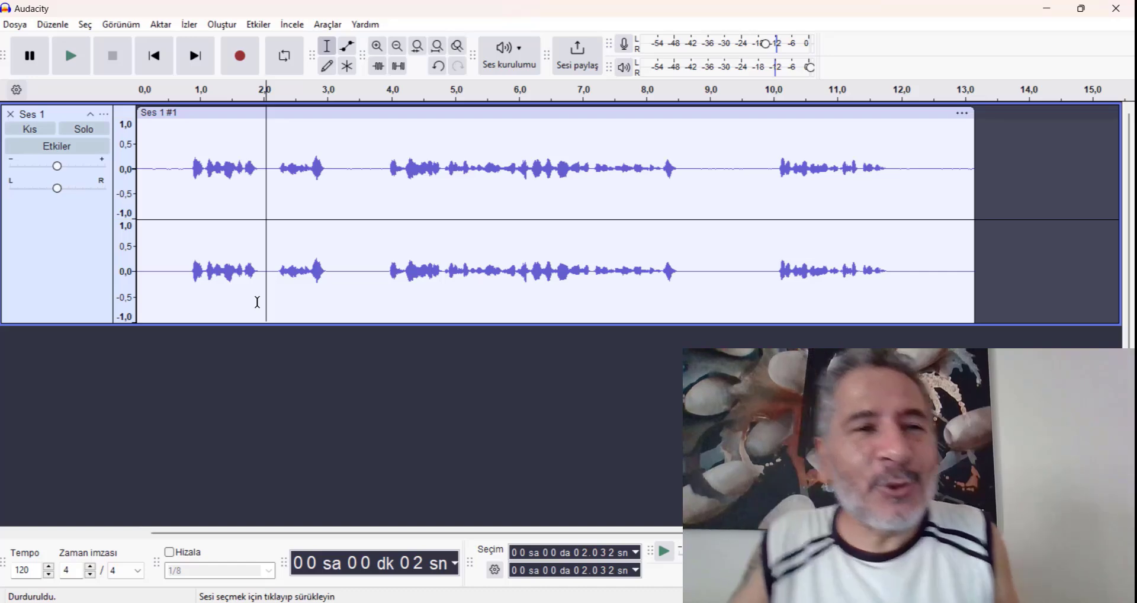
{"action": "left_click", "coordinate": [293, 24]}
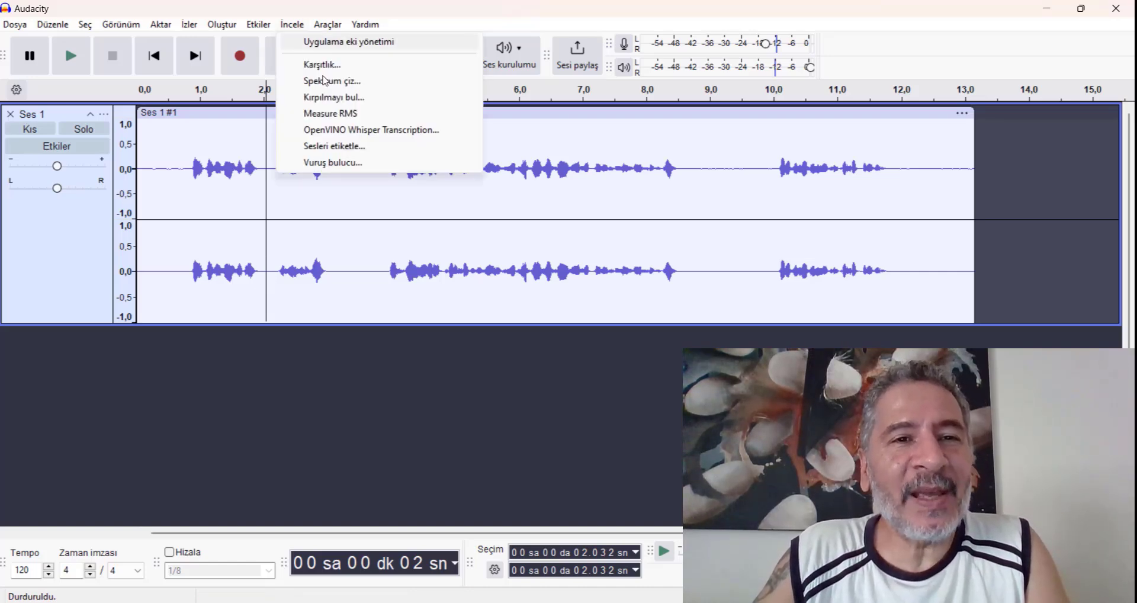
{"action": "left_click", "coordinate": [381, 139]}
{"action": "left_click", "coordinate": [733, 337]}
Transcribe the entire recording with OpenVINO Whisper Transcription on the CPU, using the base model, transcribe mode and turkish as source language.
{"action": "double_click", "coordinate": [662, 230]}
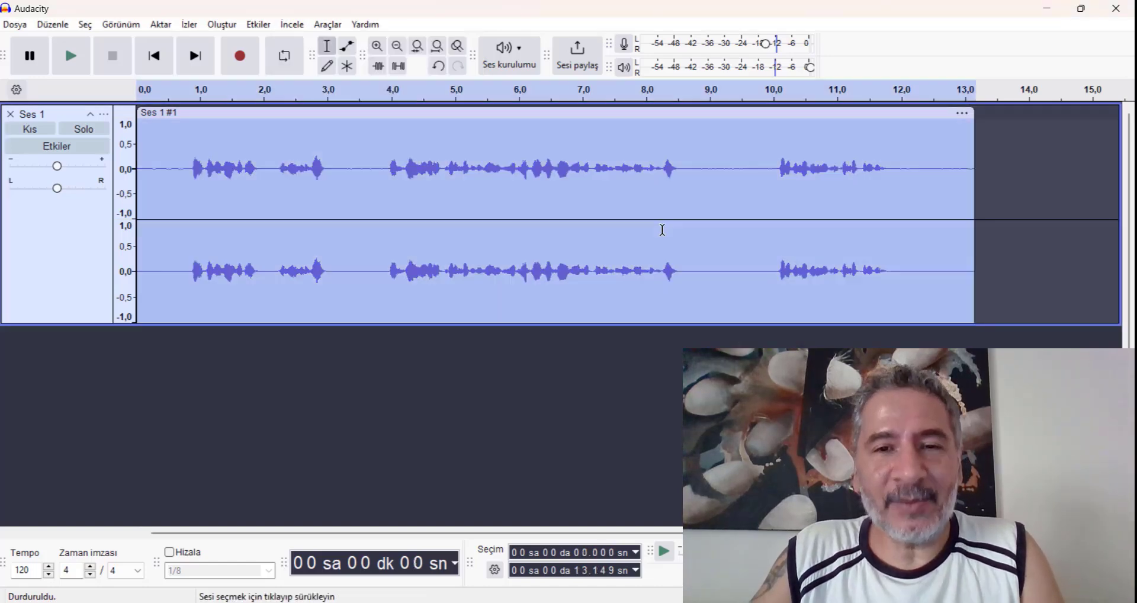
{"action": "left_click", "coordinate": [292, 25]}
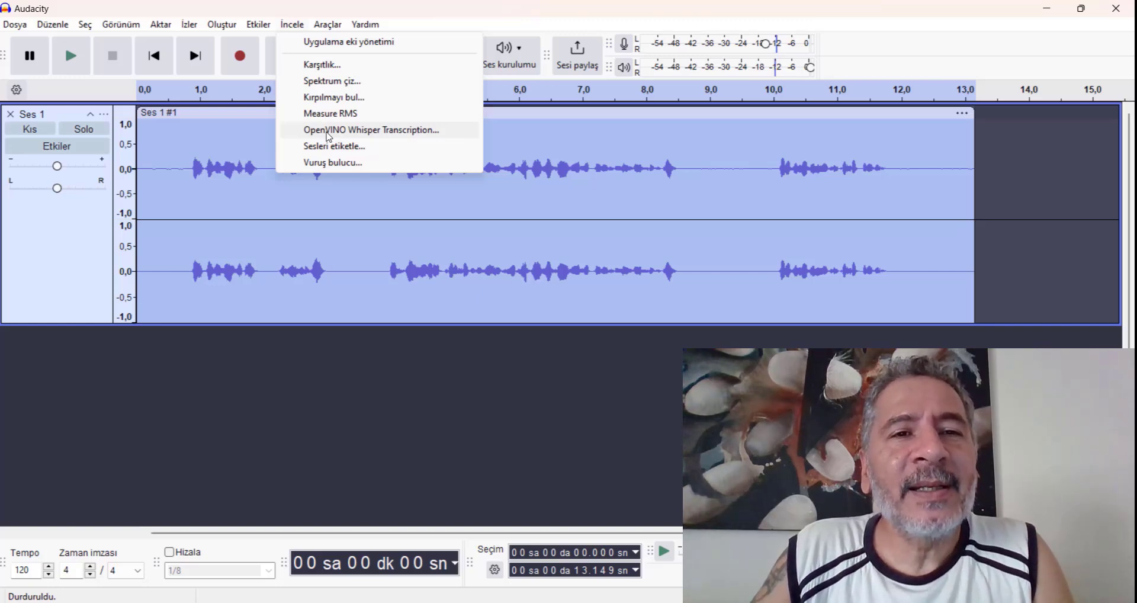
{"action": "left_click", "coordinate": [329, 130]}
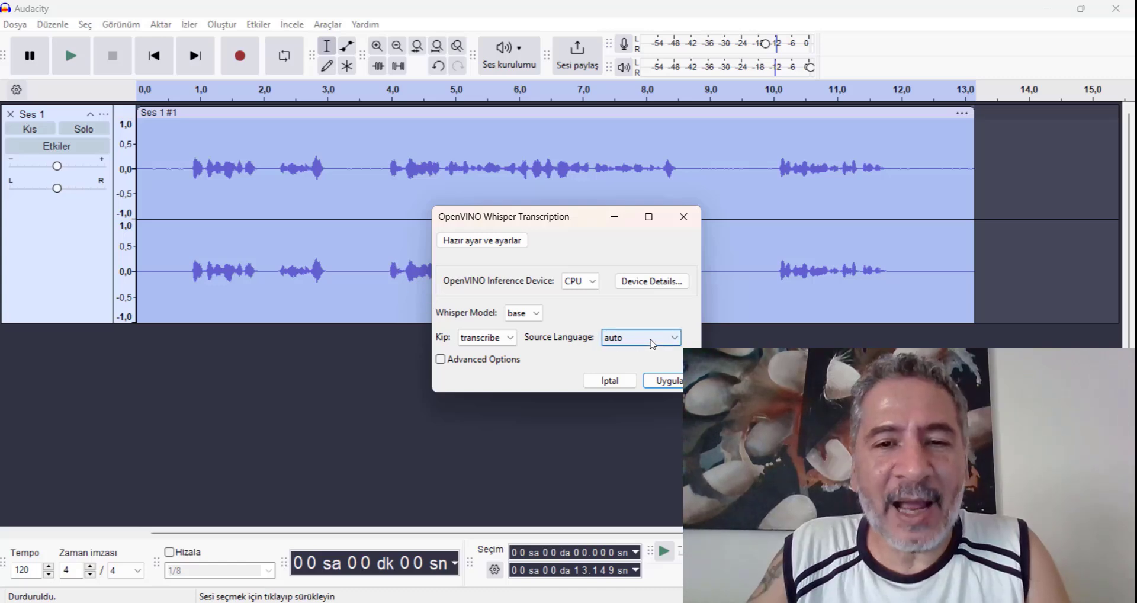
{"action": "left_click", "coordinate": [674, 343]}
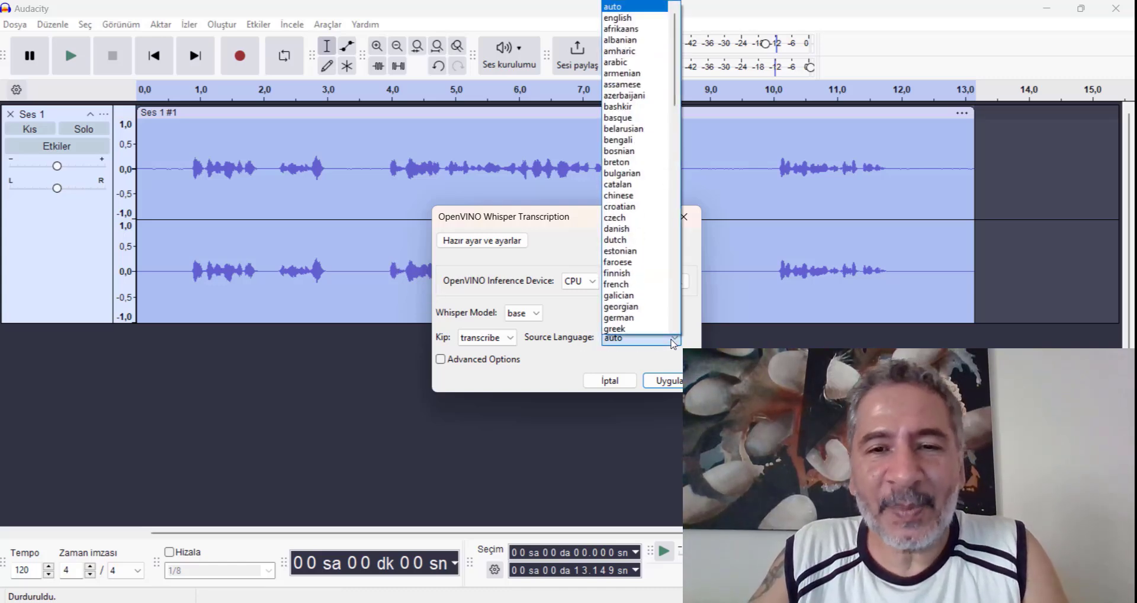
{"action": "scroll", "coordinate": [640, 237], "scroll_direction": "down", "scroll_amount": 18}
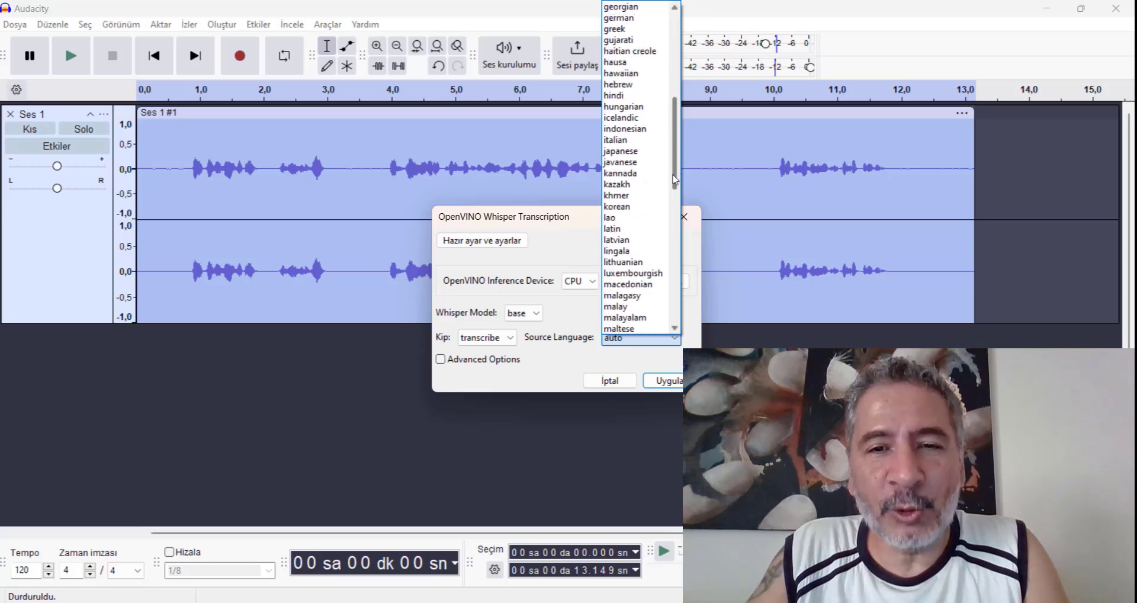
{"action": "left_click", "coordinate": [641, 294]}
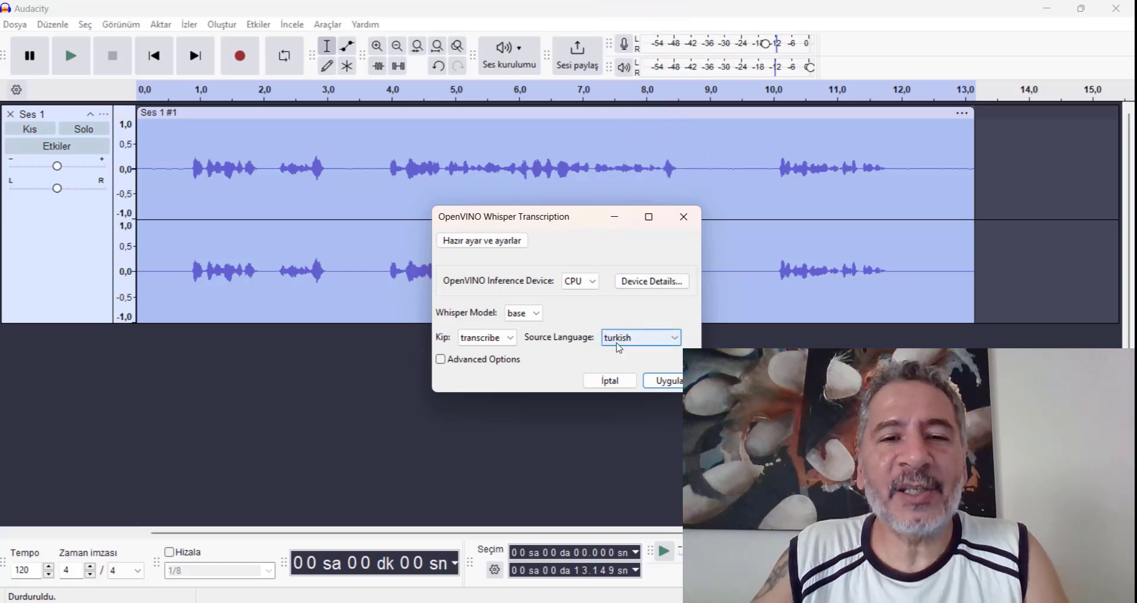
{"action": "left_click", "coordinate": [663, 382]}
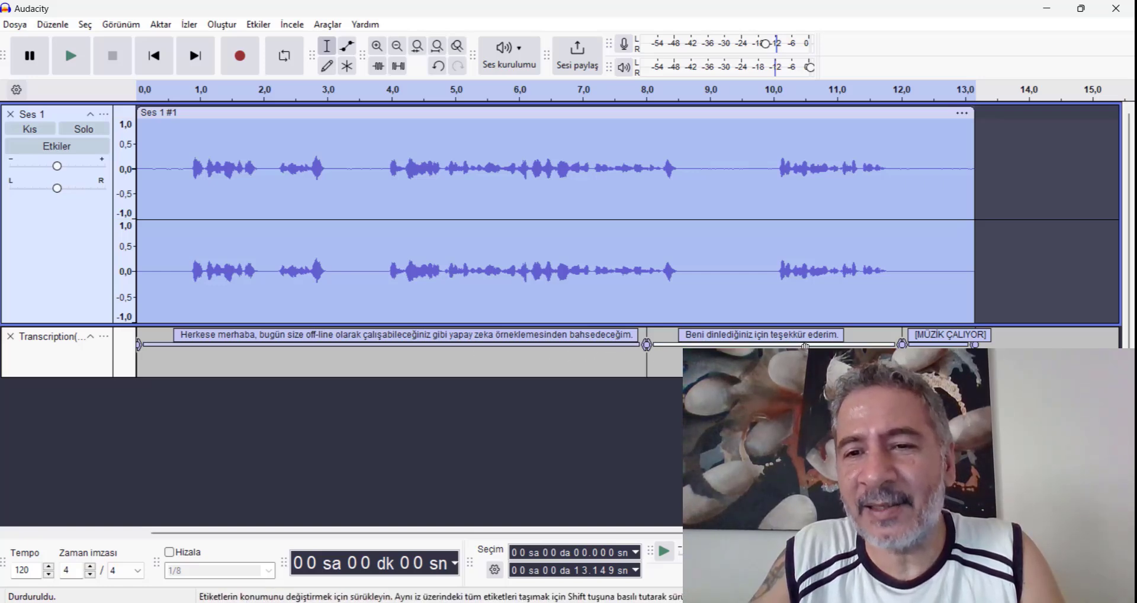
Play the recording from about 0.5 seconds to compare the speech with the transcription labels, and stop playback.
{"action": "left_click", "coordinate": [169, 270]}
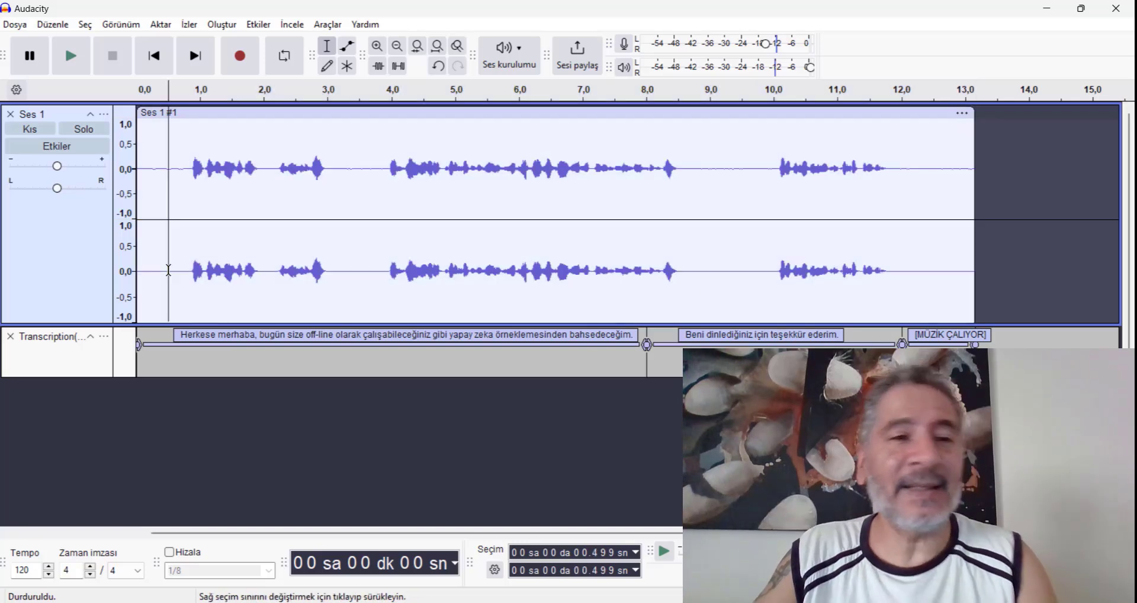
{"action": "key", "text": "space"}
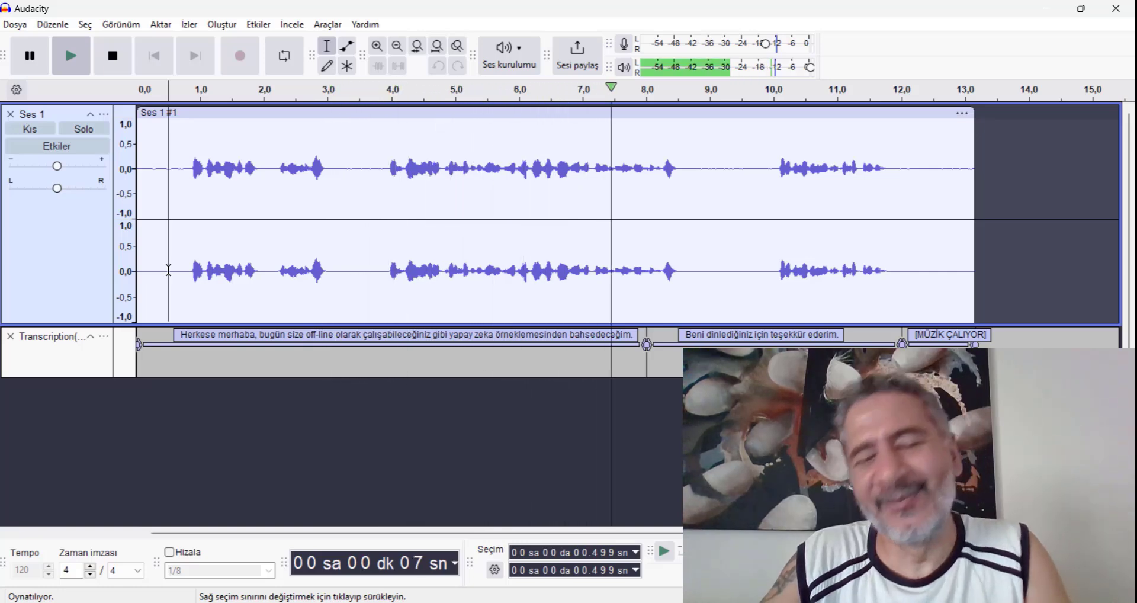
{"action": "key", "text": "space"}
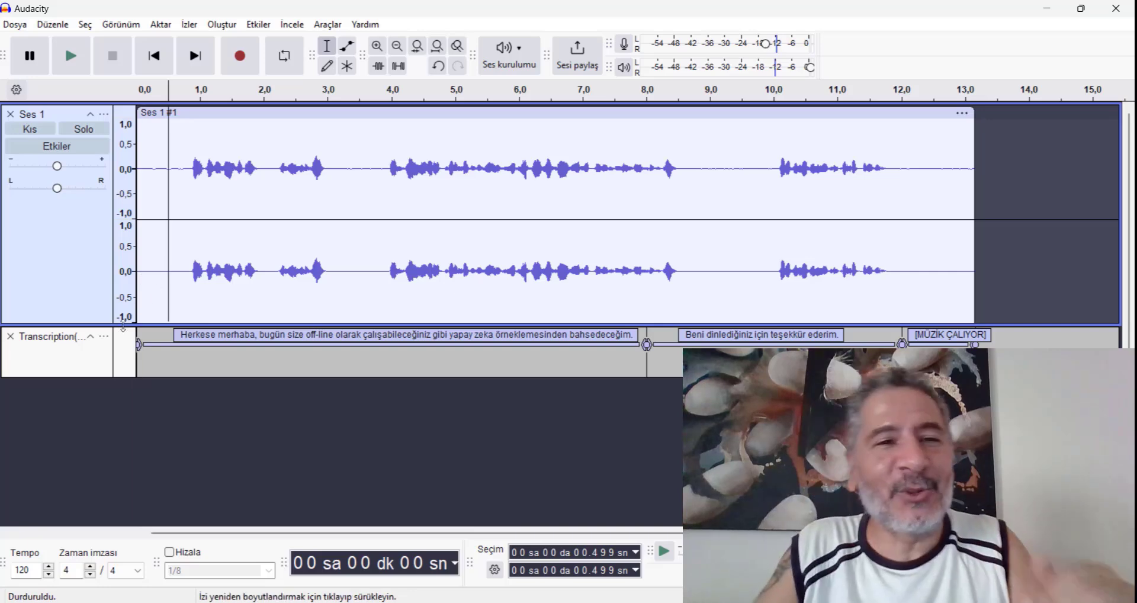
Export the transcription track's labels to the desktop as the text file Transcription(base).
{"action": "left_click", "coordinate": [88, 279]}
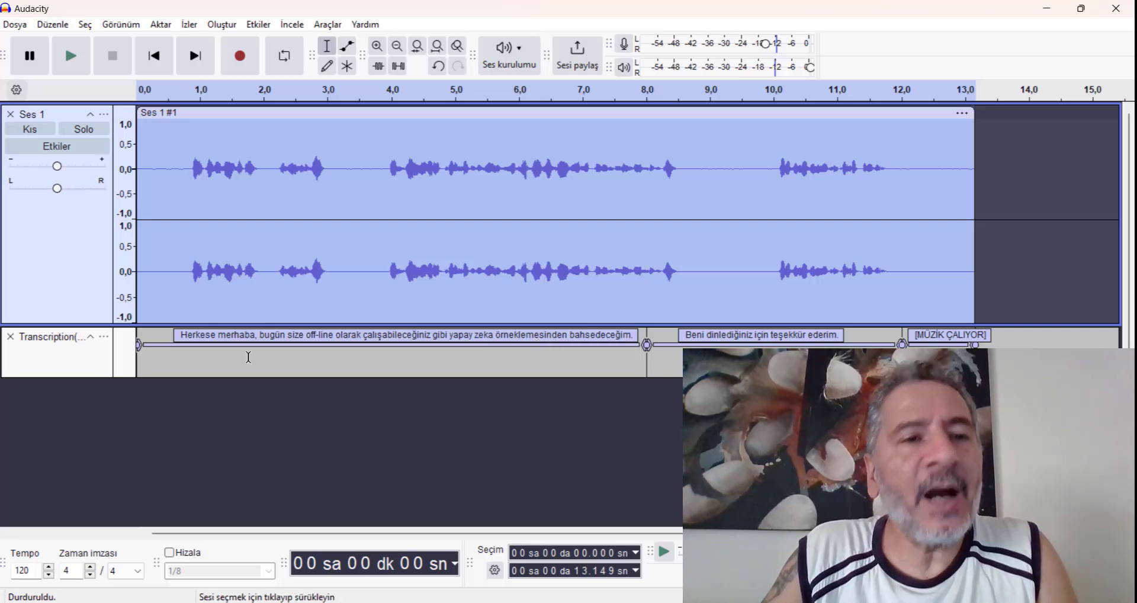
{"action": "left_click", "coordinate": [89, 351]}
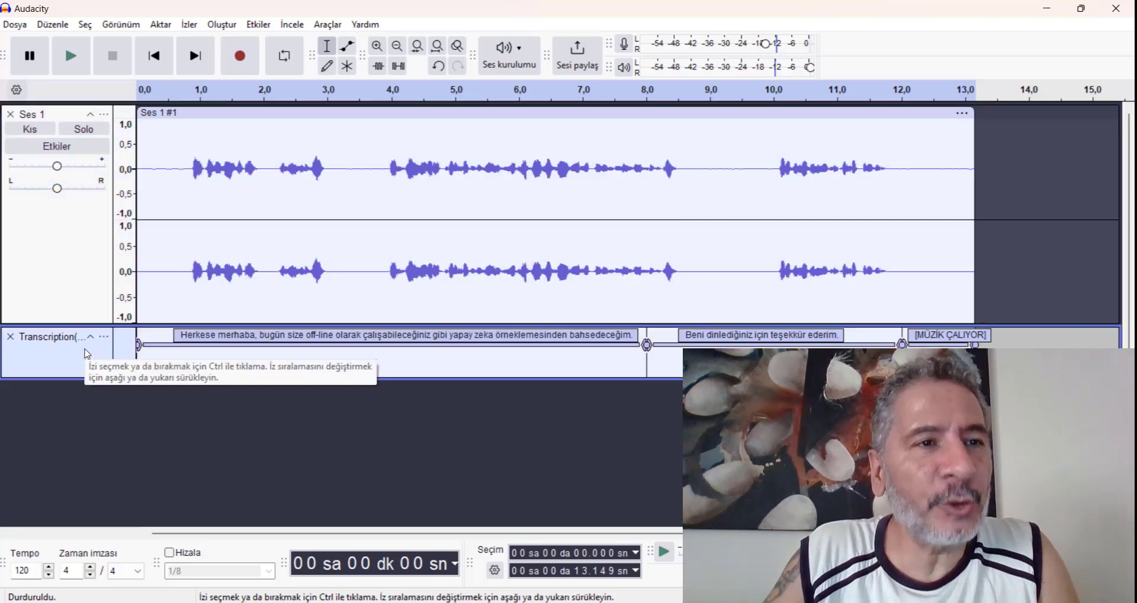
{"action": "left_click", "coordinate": [15, 25]}
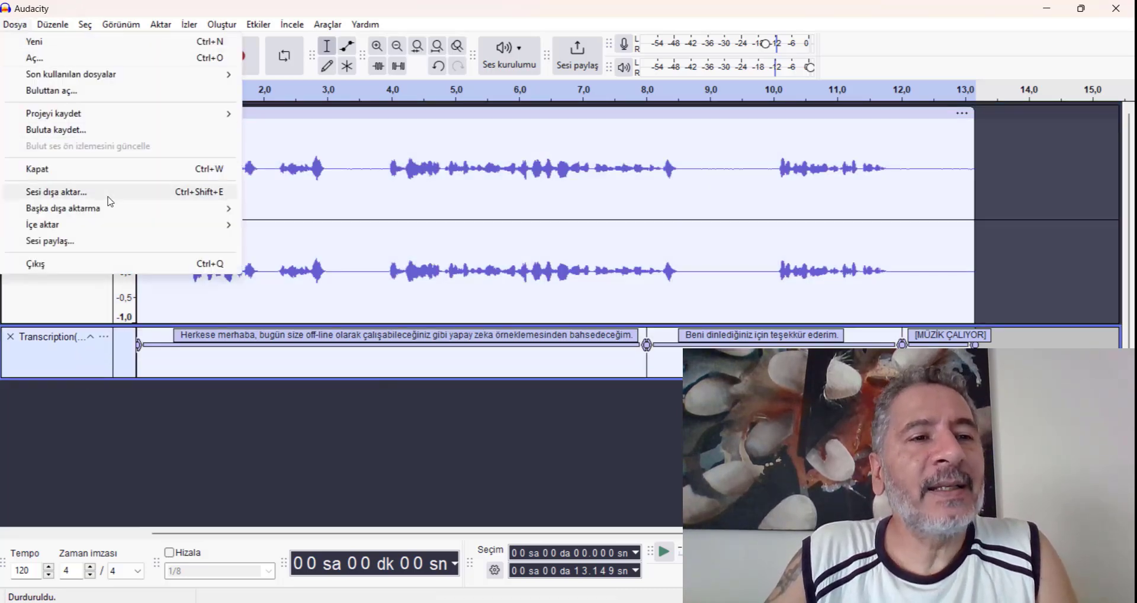
{"action": "mouse_move", "coordinate": [104, 215]}
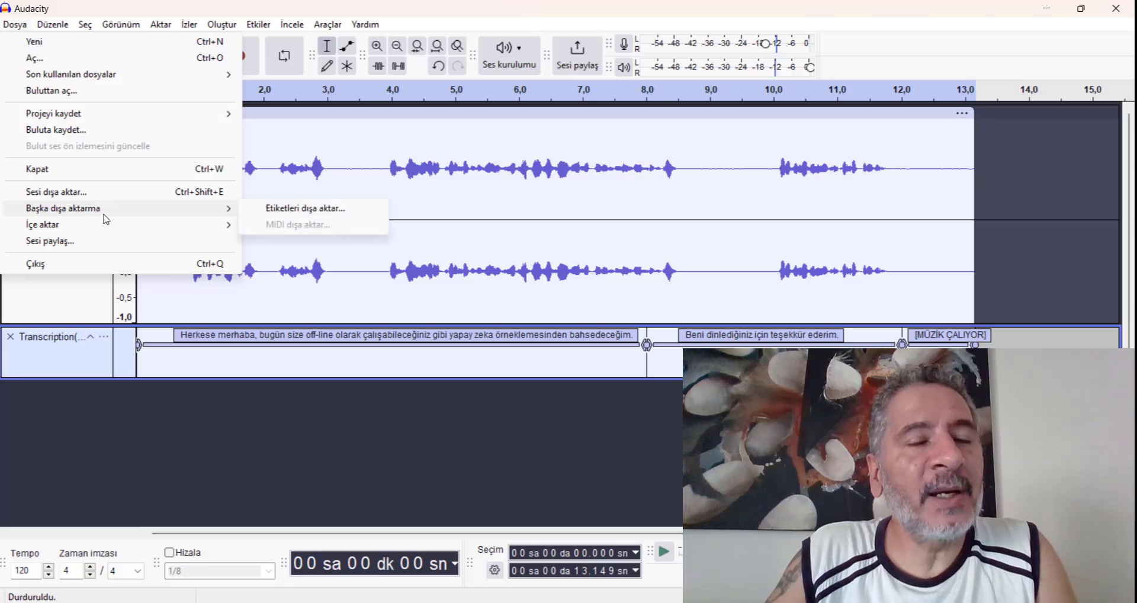
{"action": "left_click", "coordinate": [314, 215]}
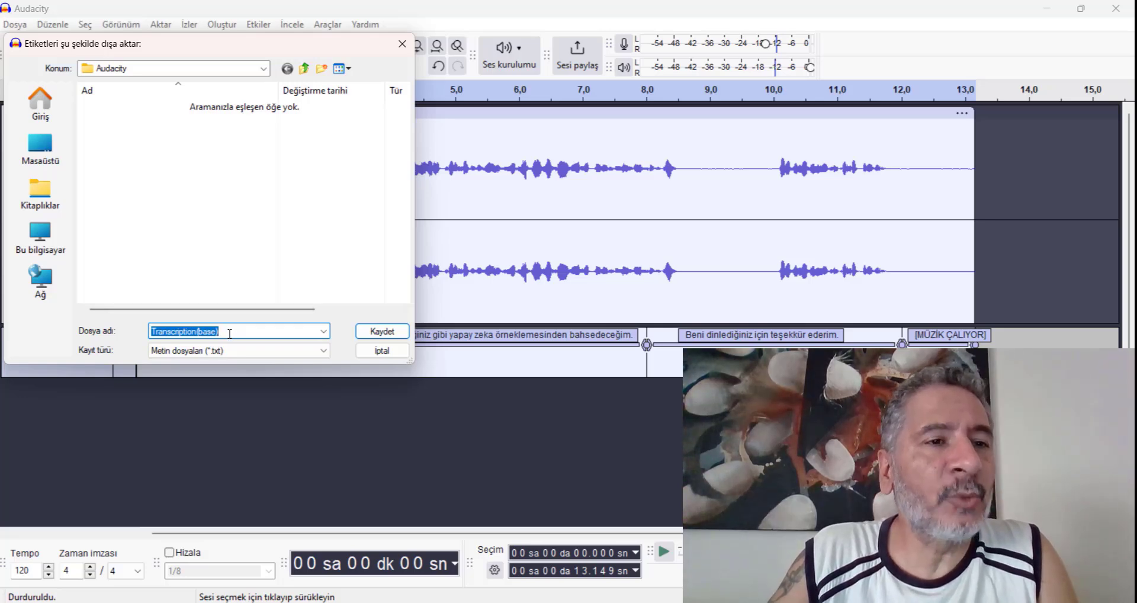
{"action": "left_click", "coordinate": [40, 149]}
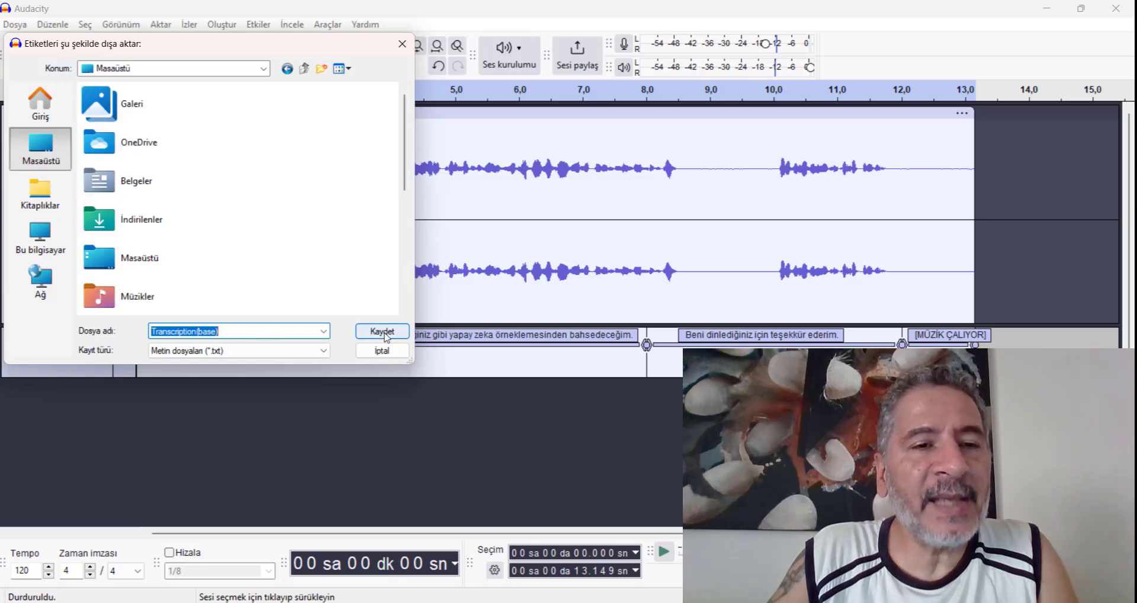
{"action": "left_click", "coordinate": [382, 331]}
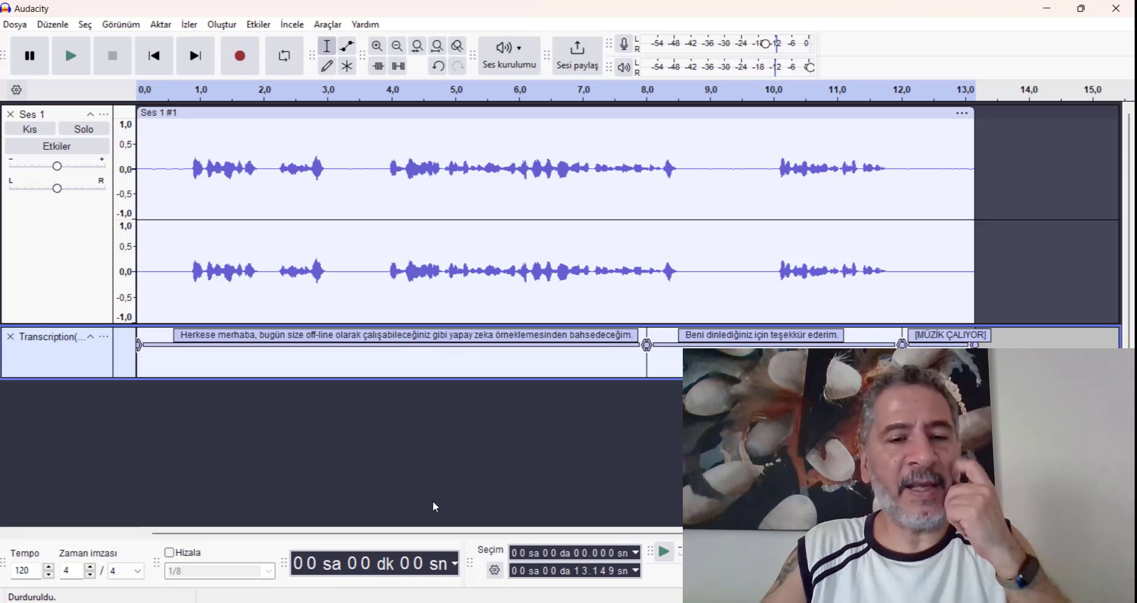
Move the exported Transcription(base) file onto the desktop's corkboard area, view its contents in Notepad, and close it.
{"action": "left_click", "coordinate": [1048, 9]}
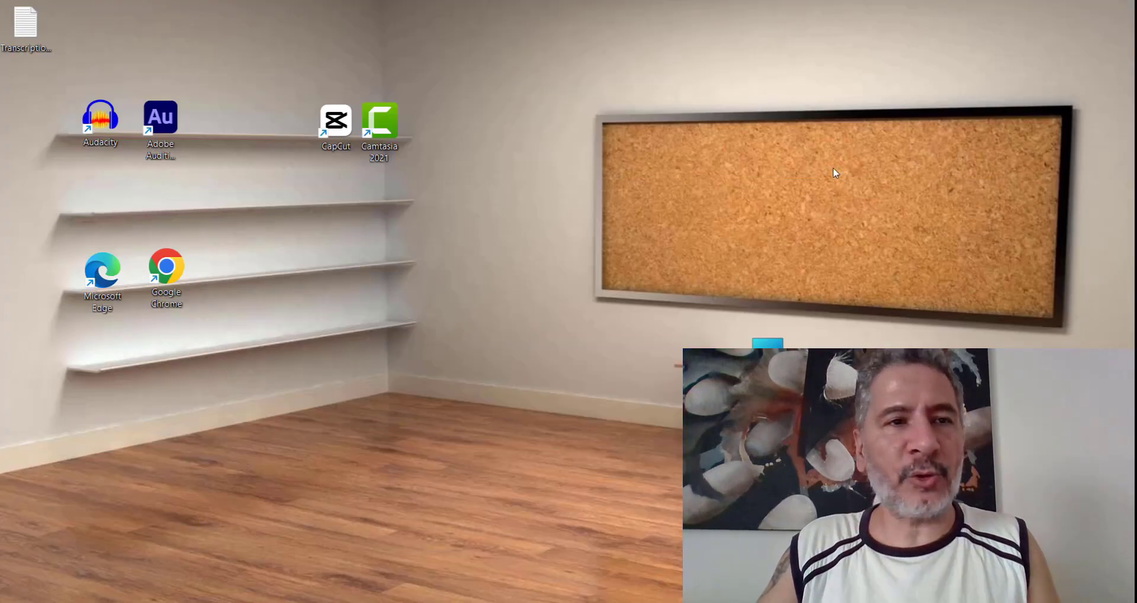
{"action": "left_click_drag", "start_coordinate": [26, 27], "coordinate": [655, 171]}
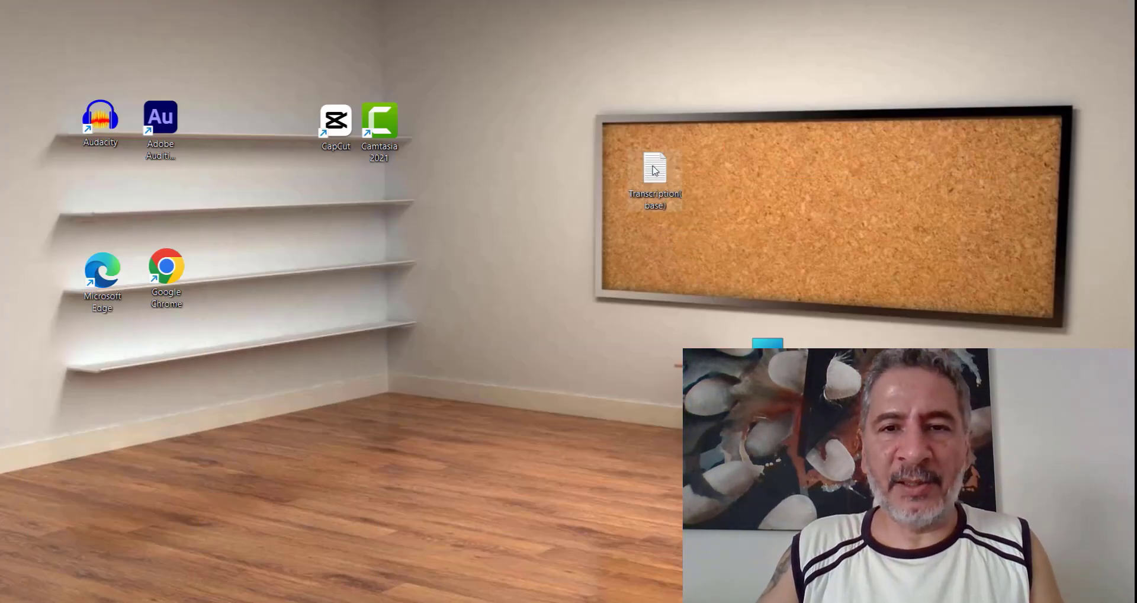
{"action": "double_click", "coordinate": [655, 170]}
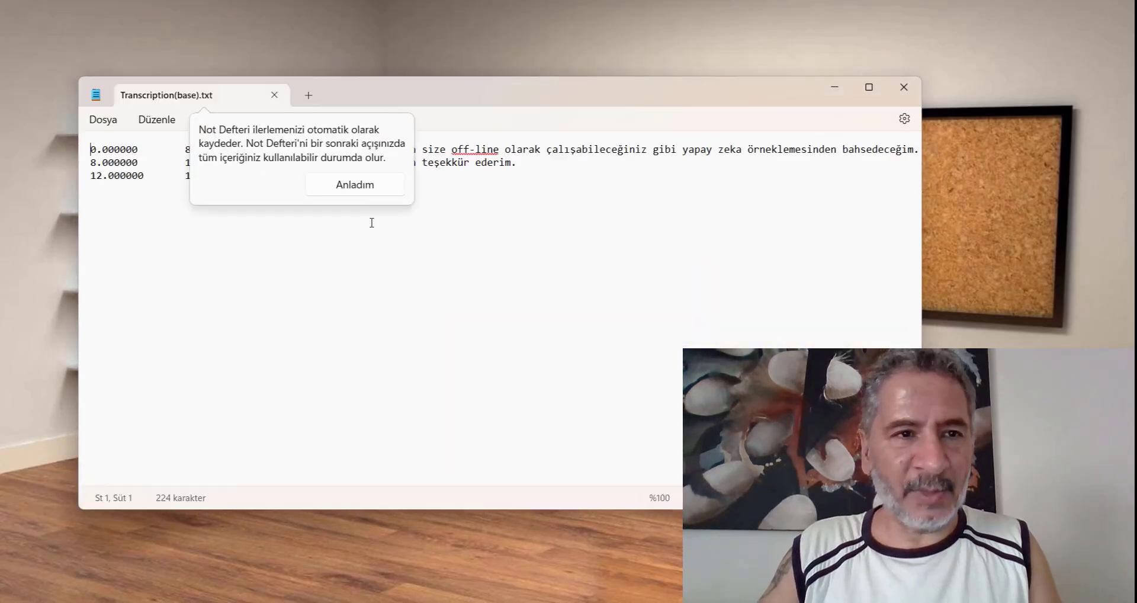
{"action": "left_click", "coordinate": [354, 189]}
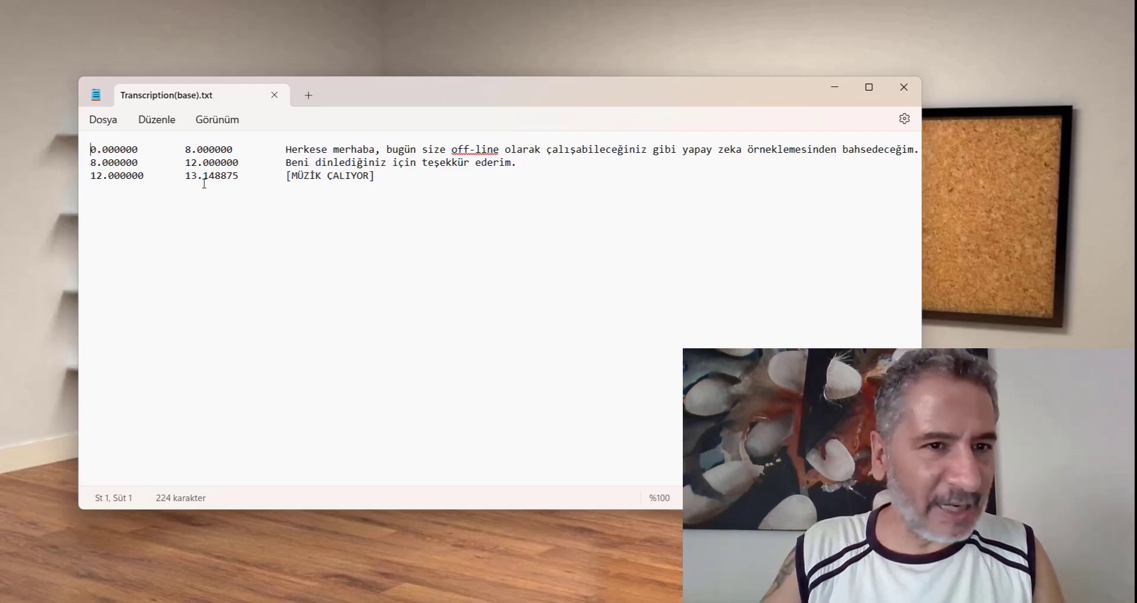
{"action": "left_click", "coordinate": [904, 87]}
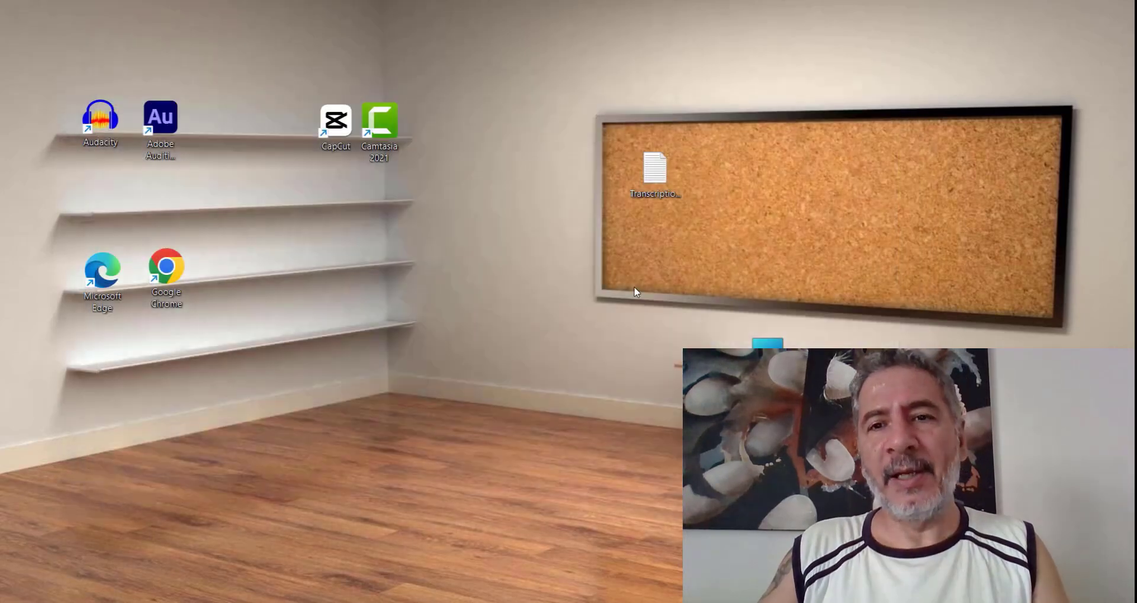
{"action": "left_click", "coordinate": [644, 200]}
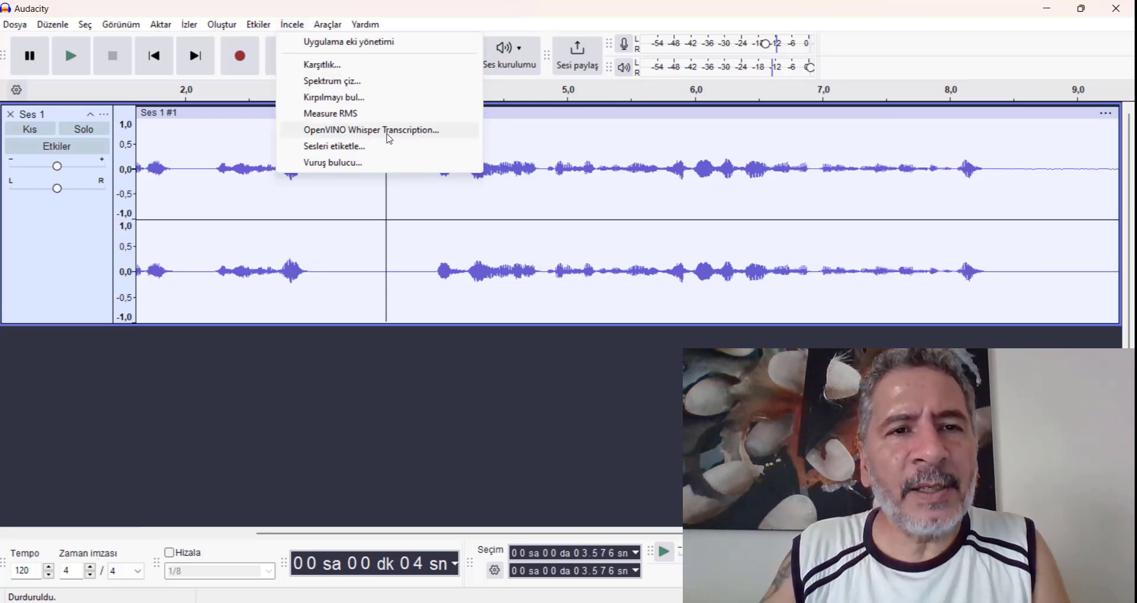
Run OpenVINO Whisper Transcription on the entire recording in translate mode, with the base model and english as source language.
{"action": "left_click", "coordinate": [420, 132]}
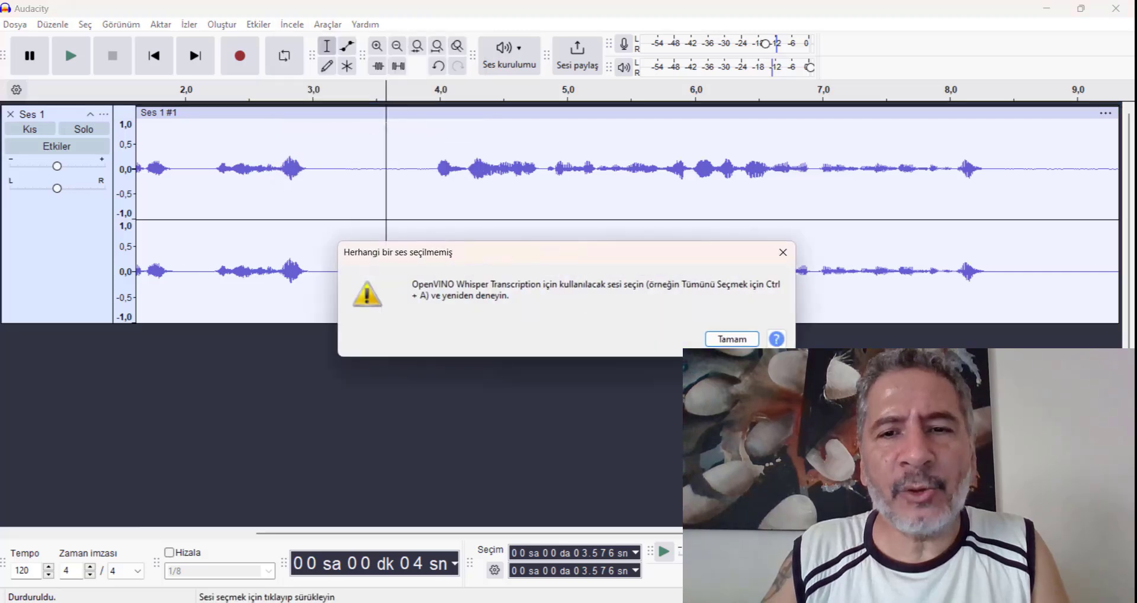
{"action": "left_click", "coordinate": [733, 338]}
{"action": "key", "text": "ctrl+a"}
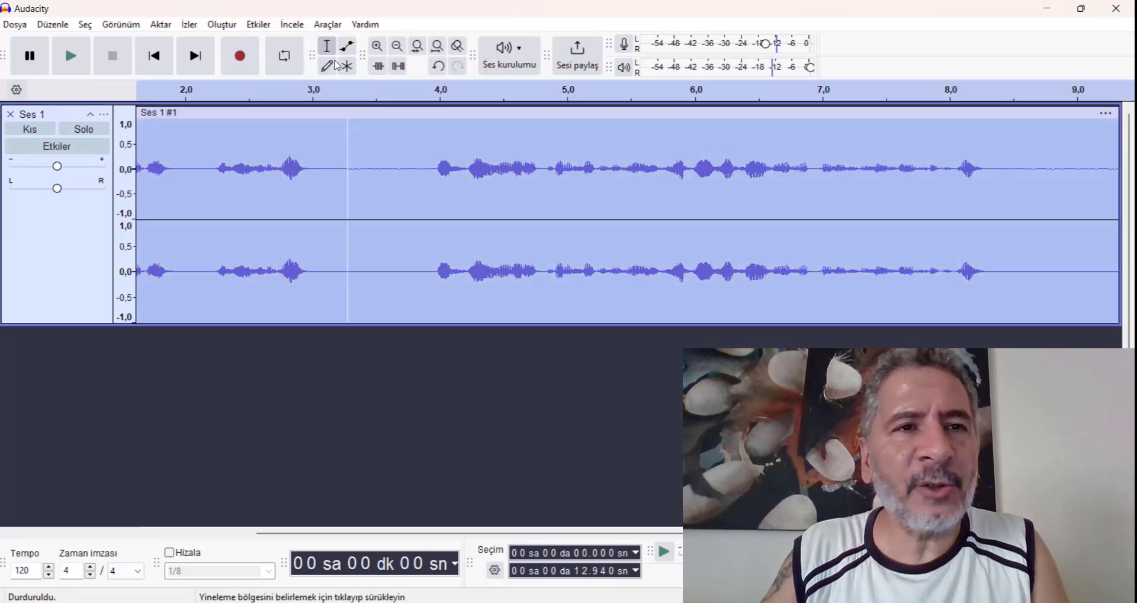
{"action": "left_click", "coordinate": [295, 26]}
{"action": "left_click", "coordinate": [372, 136]}
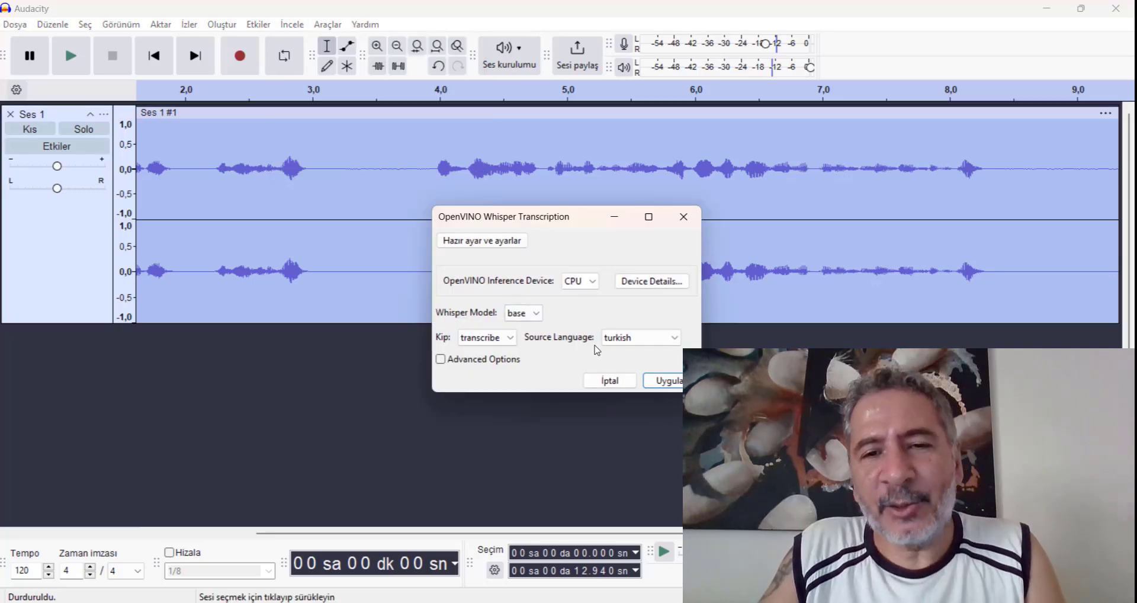
{"action": "left_click", "coordinate": [512, 345]}
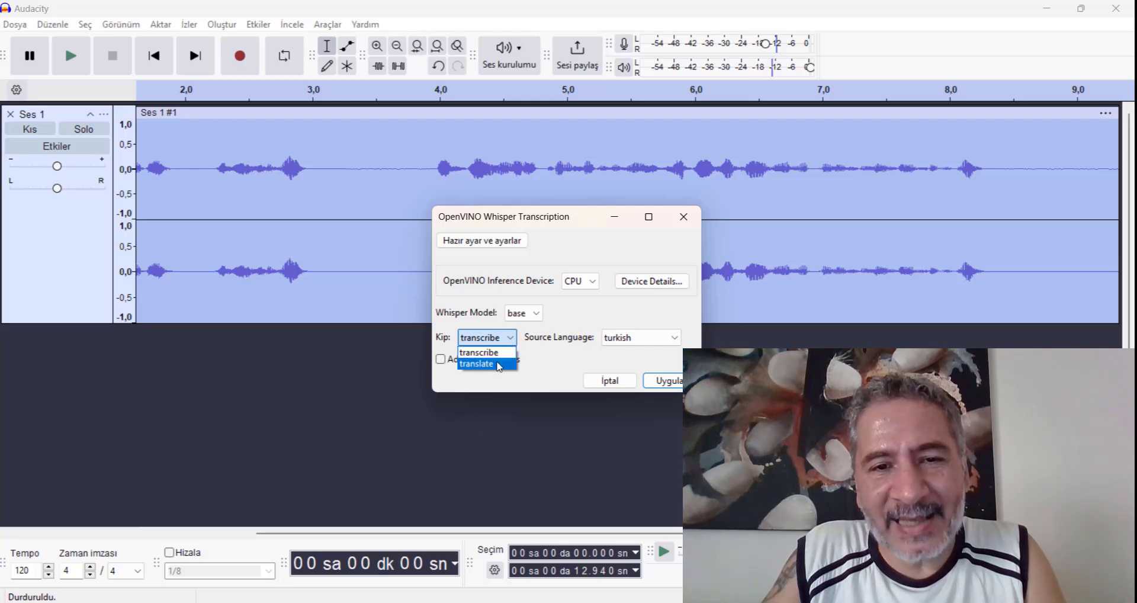
{"action": "left_click", "coordinate": [500, 365]}
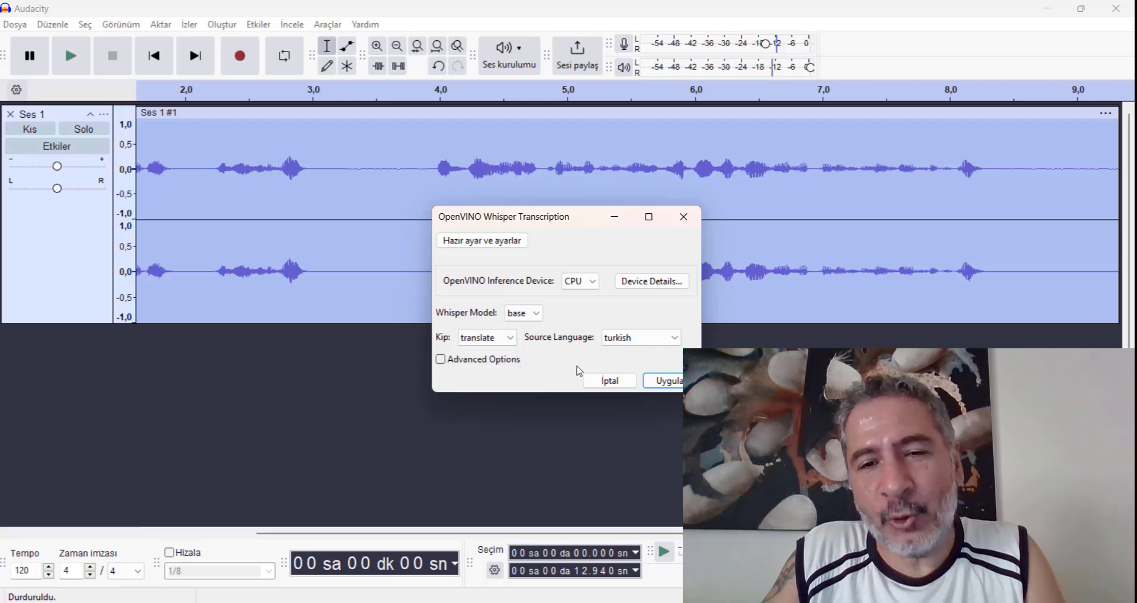
{"action": "left_click", "coordinate": [643, 337]}
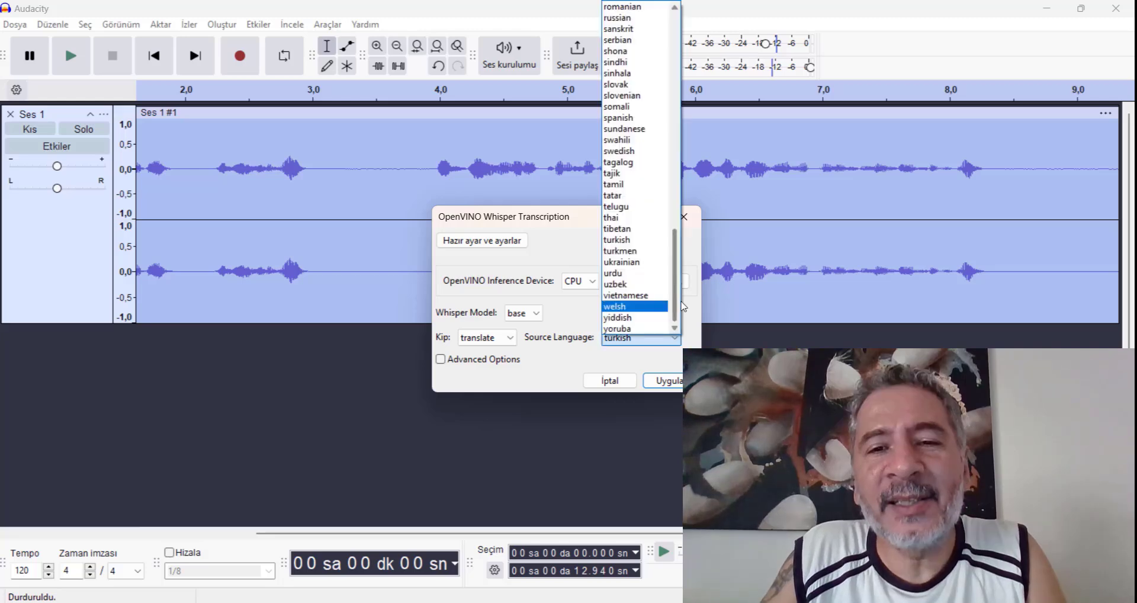
{"action": "scroll", "coordinate": [677, 304], "scroll_direction": "up", "scroll_amount": 15}
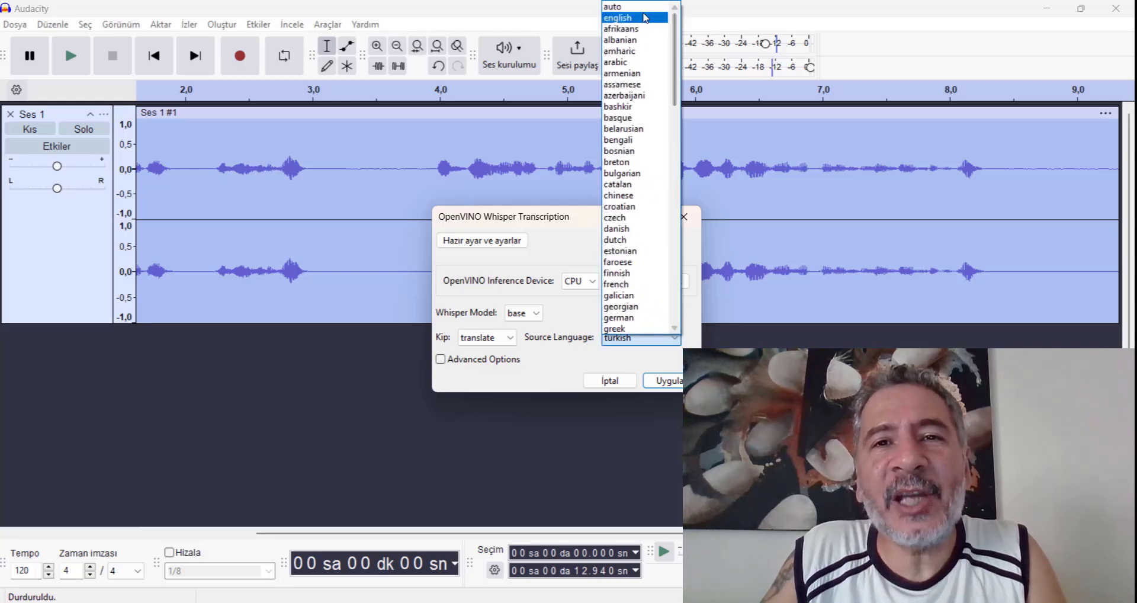
{"action": "left_click", "coordinate": [645, 17]}
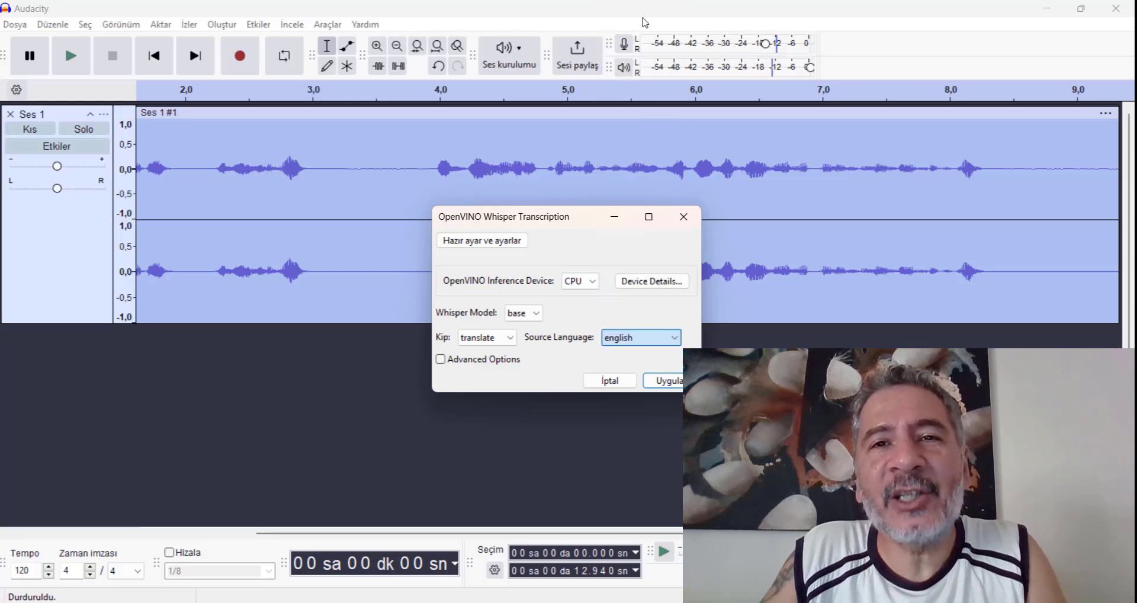
{"action": "left_click", "coordinate": [679, 383]}
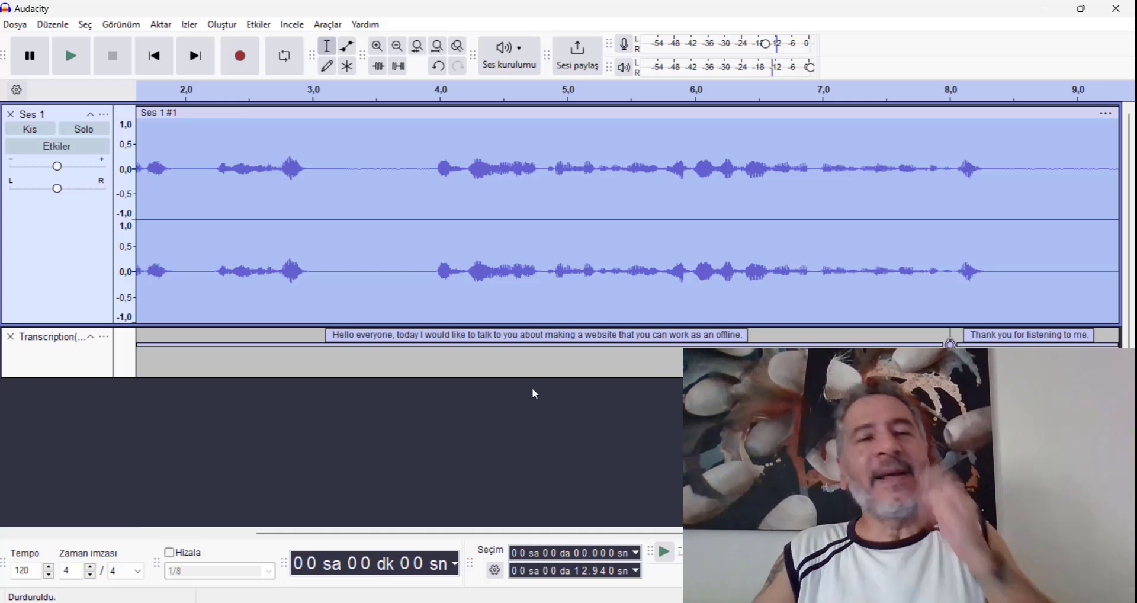
Close the current project without saving its changes.
{"action": "left_click", "coordinate": [441, 292]}
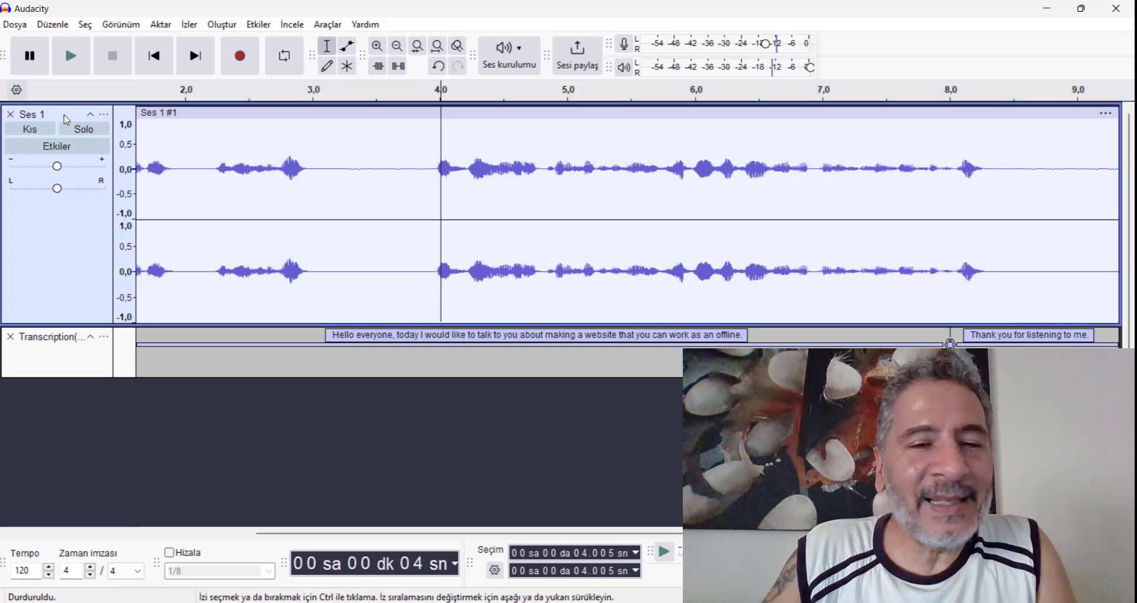
{"action": "left_click", "coordinate": [23, 25]}
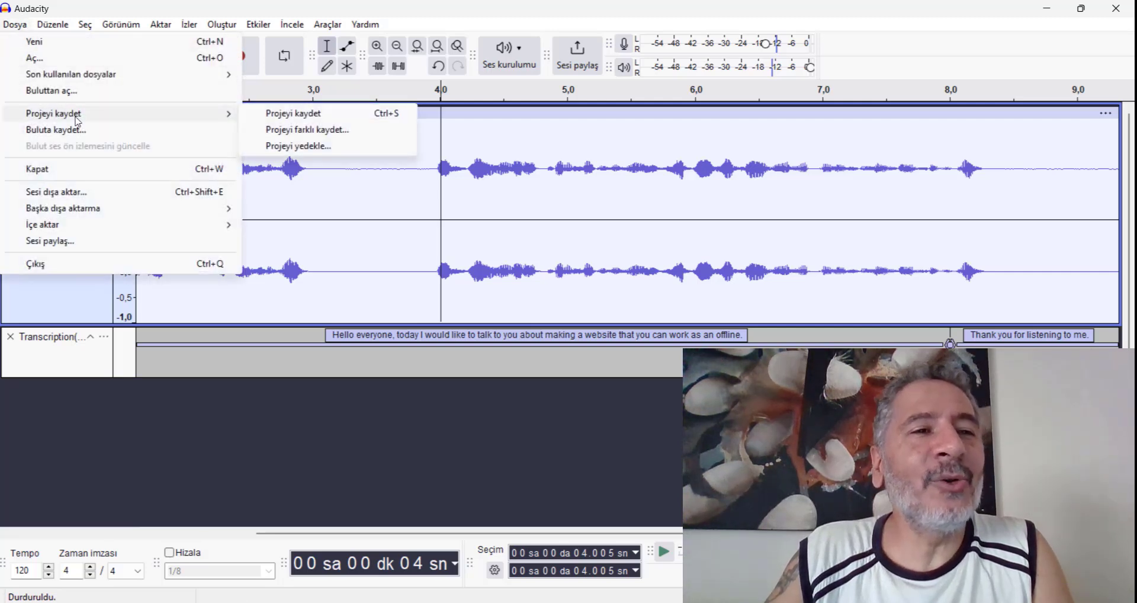
{"action": "left_click", "coordinate": [90, 171]}
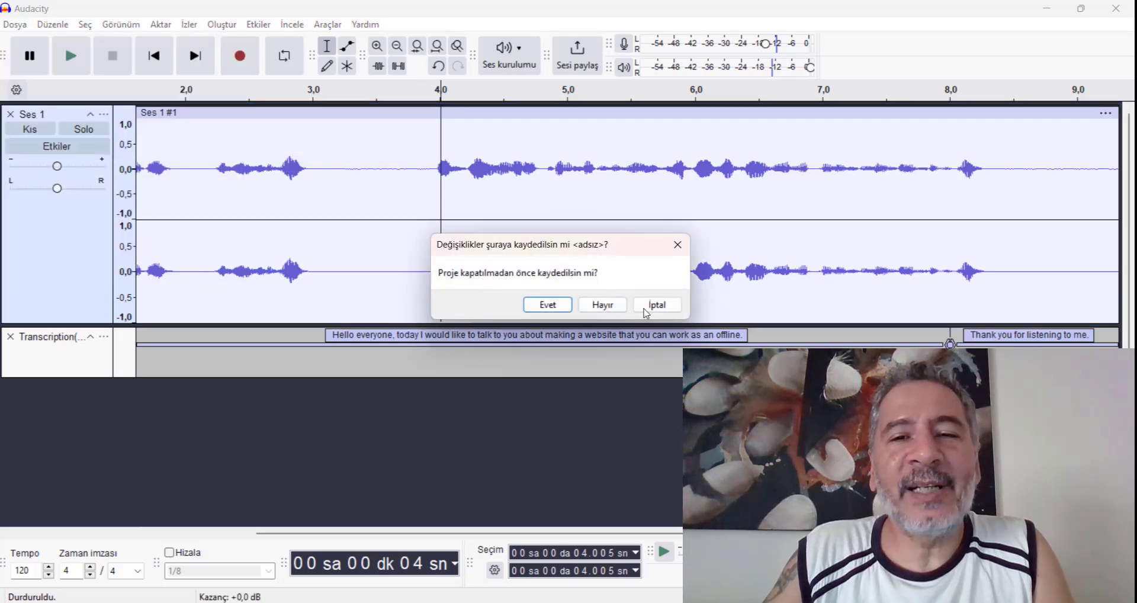
{"action": "left_click", "coordinate": [603, 304]}
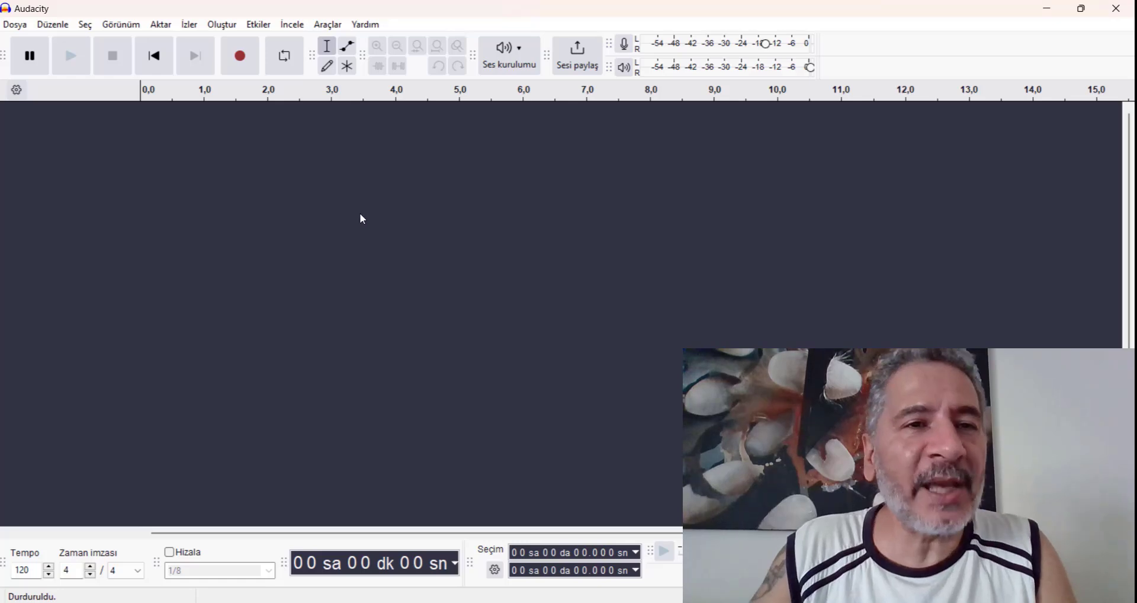
Set up OpenVINO Music Generation with a 20-second duration and the musicgen-small-fp16-stereo model.
{"action": "left_click", "coordinate": [259, 25]}
{"action": "mouse_move", "coordinate": [235, 27]}
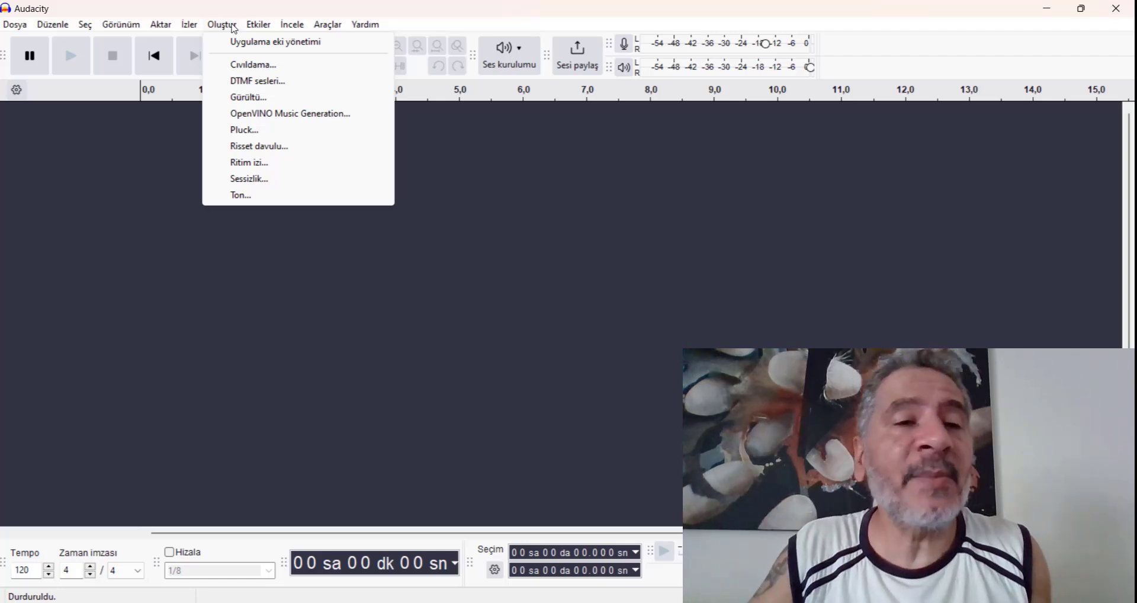
{"action": "left_click", "coordinate": [338, 118]}
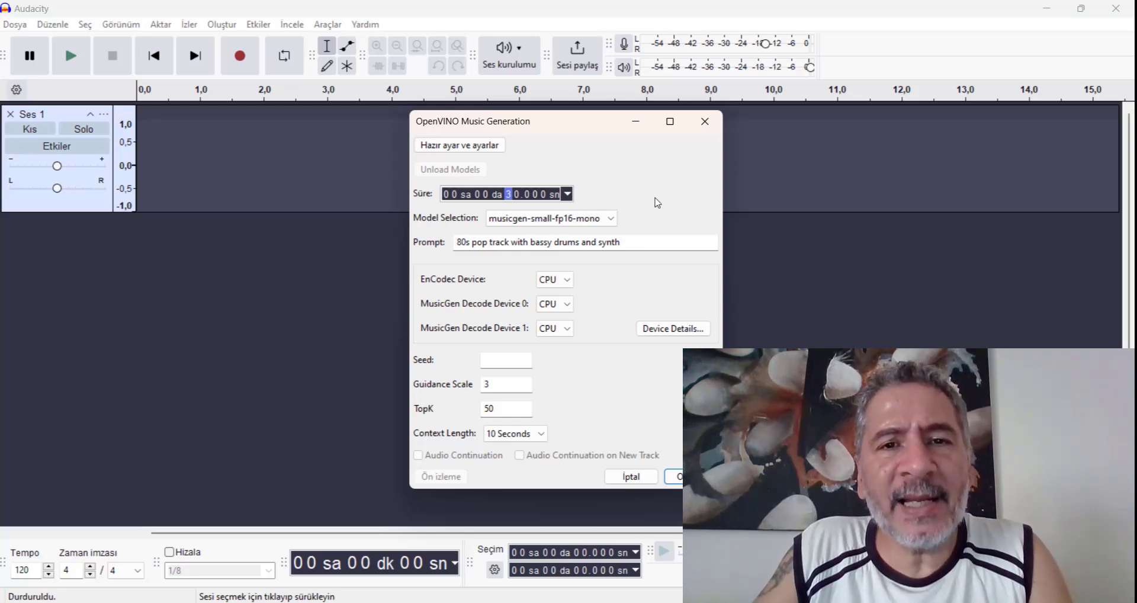
{"action": "left_click", "coordinate": [568, 195]}
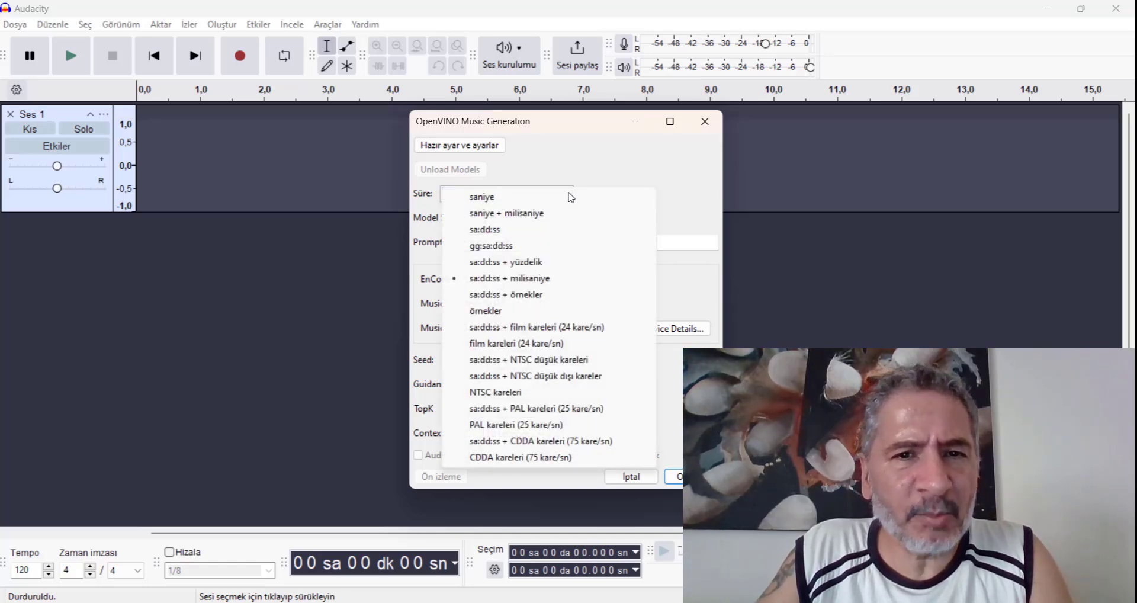
{"action": "left_click", "coordinate": [587, 183]}
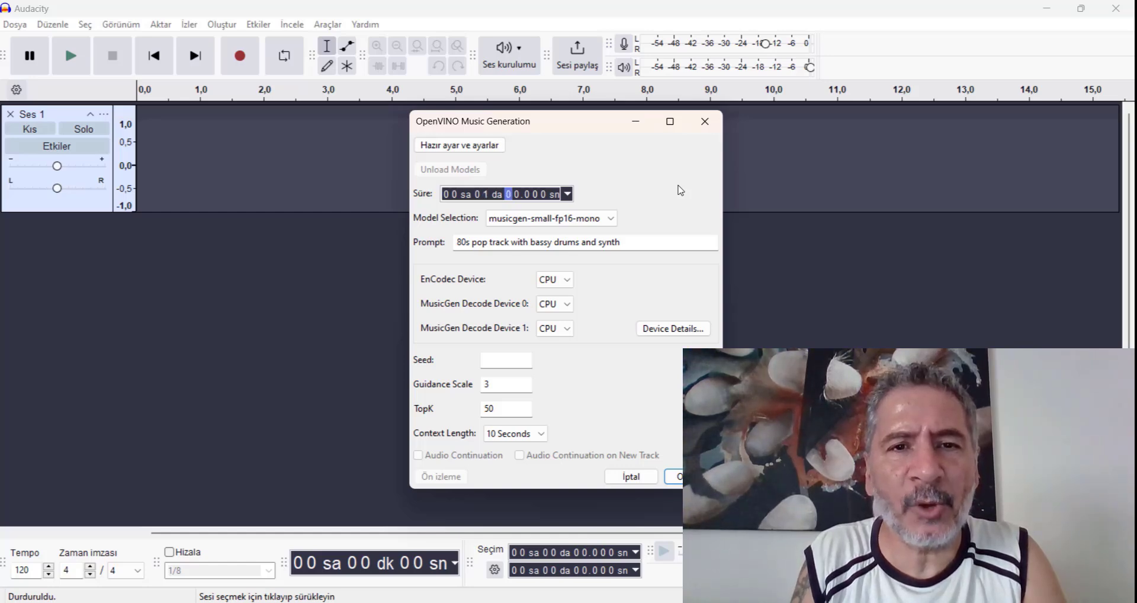
{"action": "key", "text": "Down"}
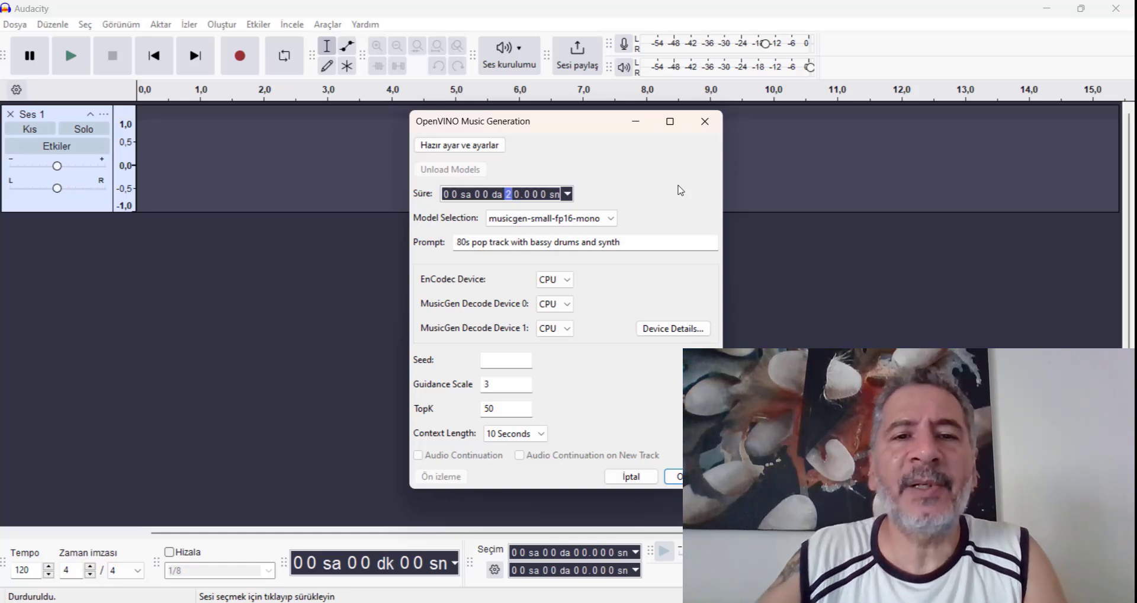
{"action": "left_click", "coordinate": [616, 222]}
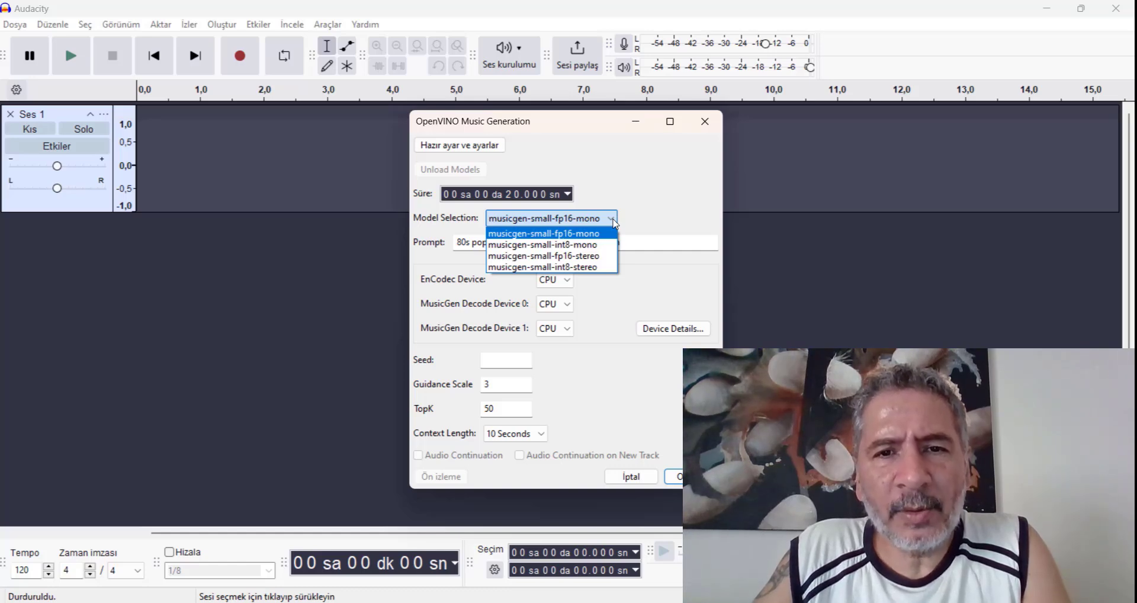
{"action": "left_click", "coordinate": [587, 256]}
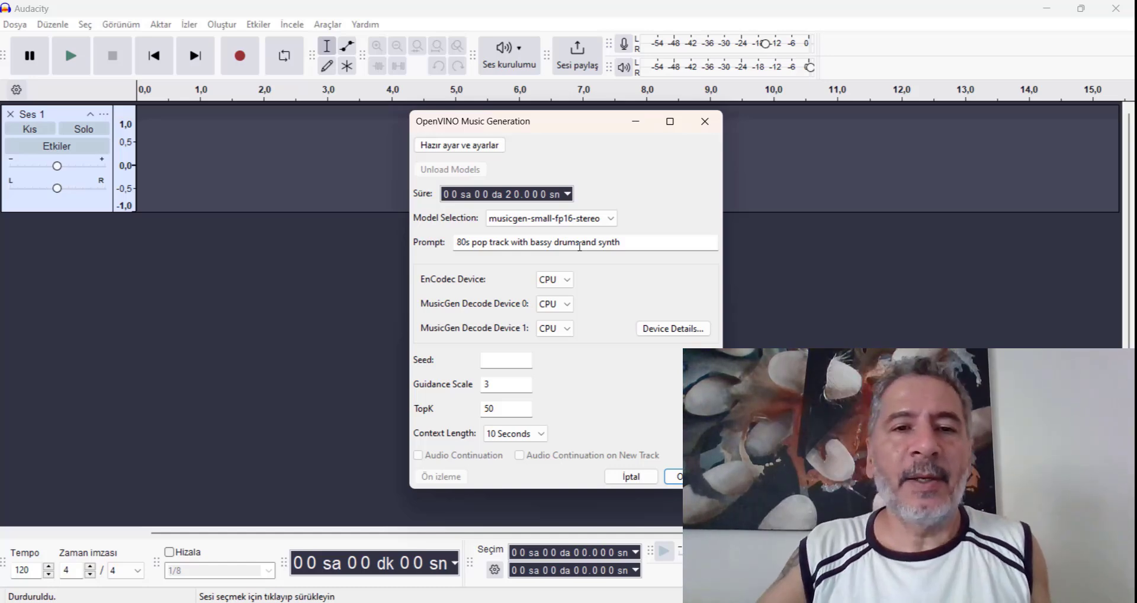
Generate music from the prompt "90s pop track with bassy drums and synth" and play the resulting track.
{"action": "left_click", "coordinate": [463, 242]}
{"action": "key", "text": "BackSpace"}
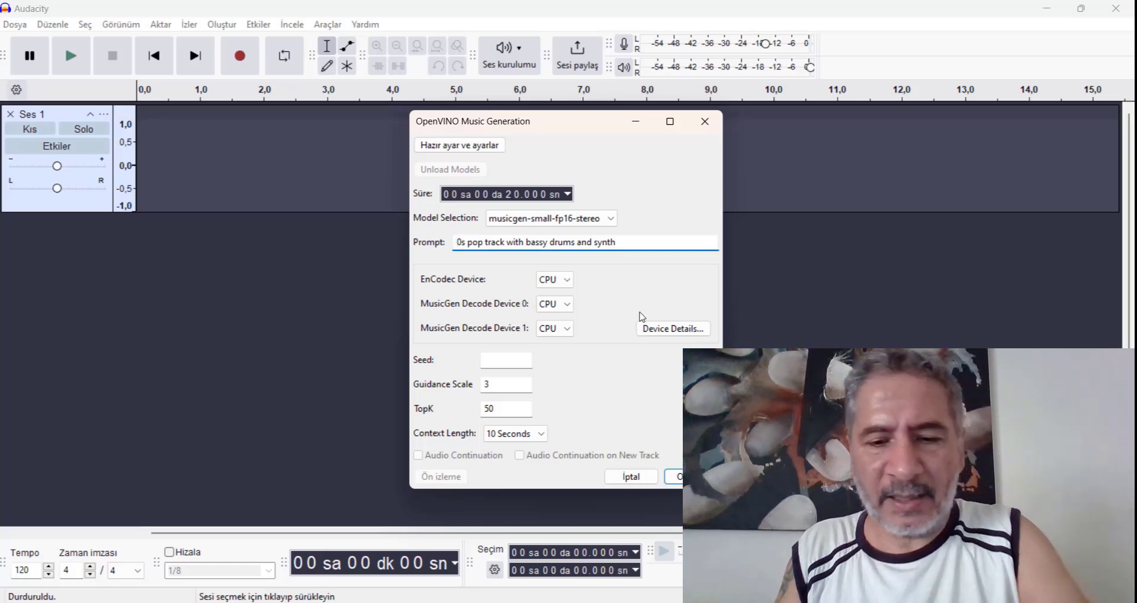
{"action": "type", "text": "9"}
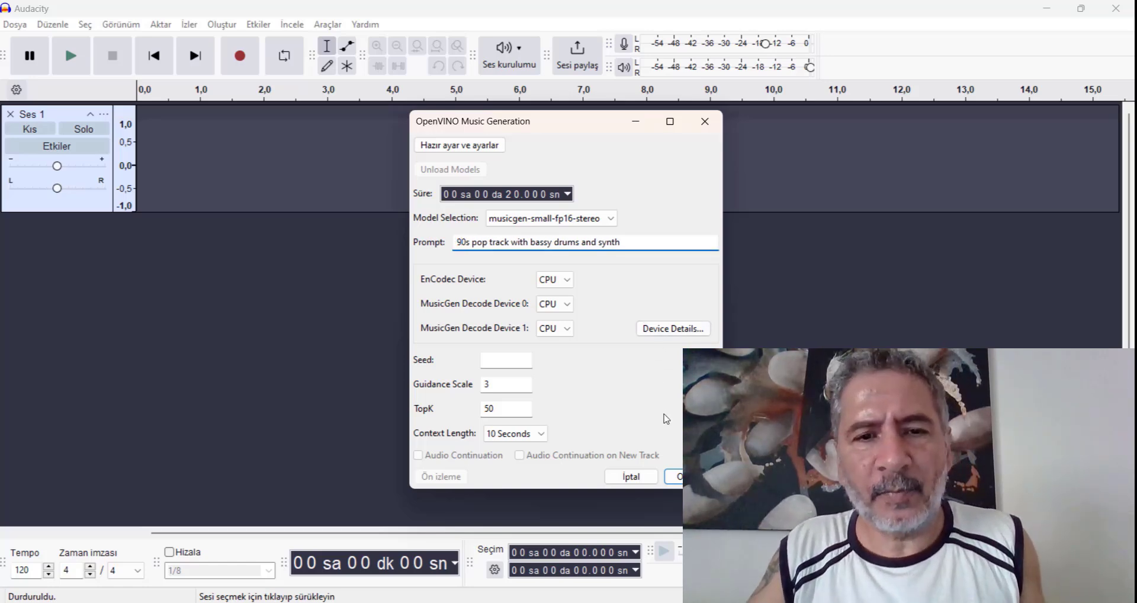
{"action": "left_click", "coordinate": [674, 477]}
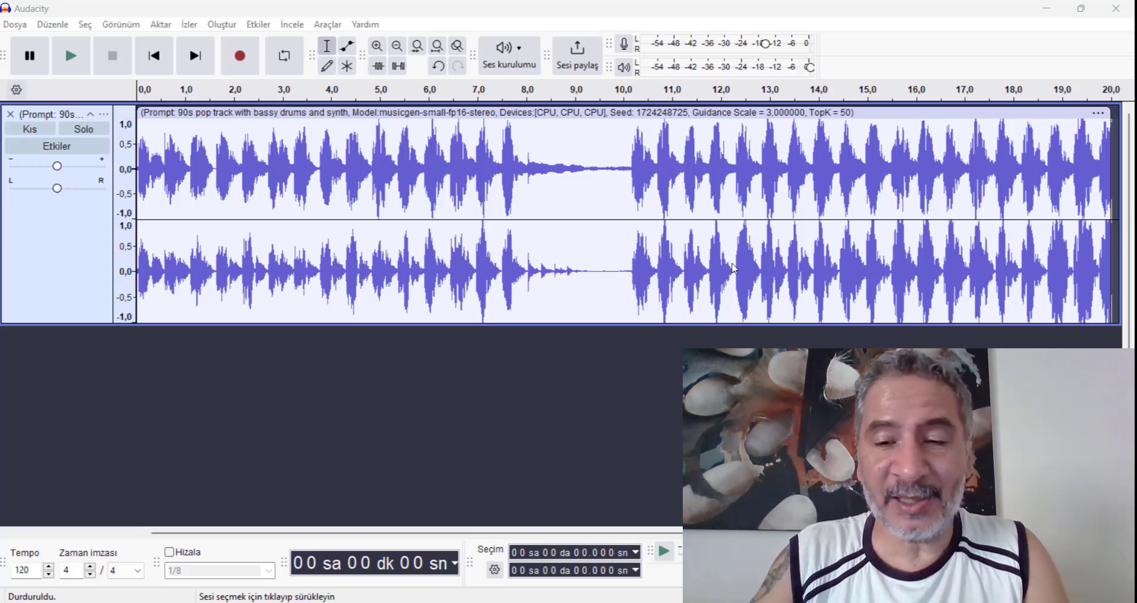
{"action": "key", "text": "space"}
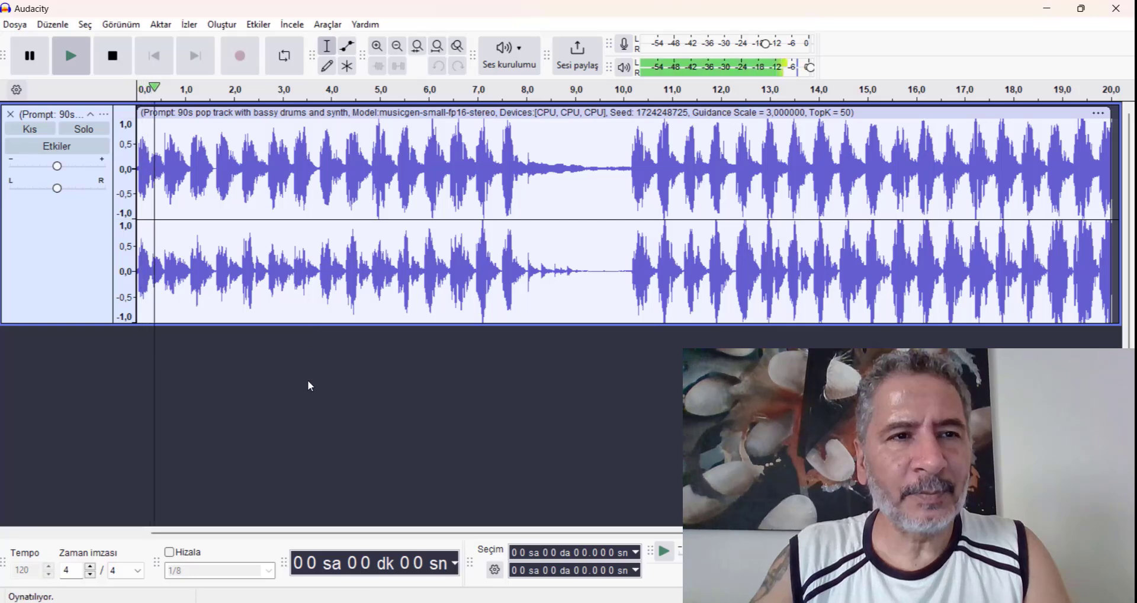